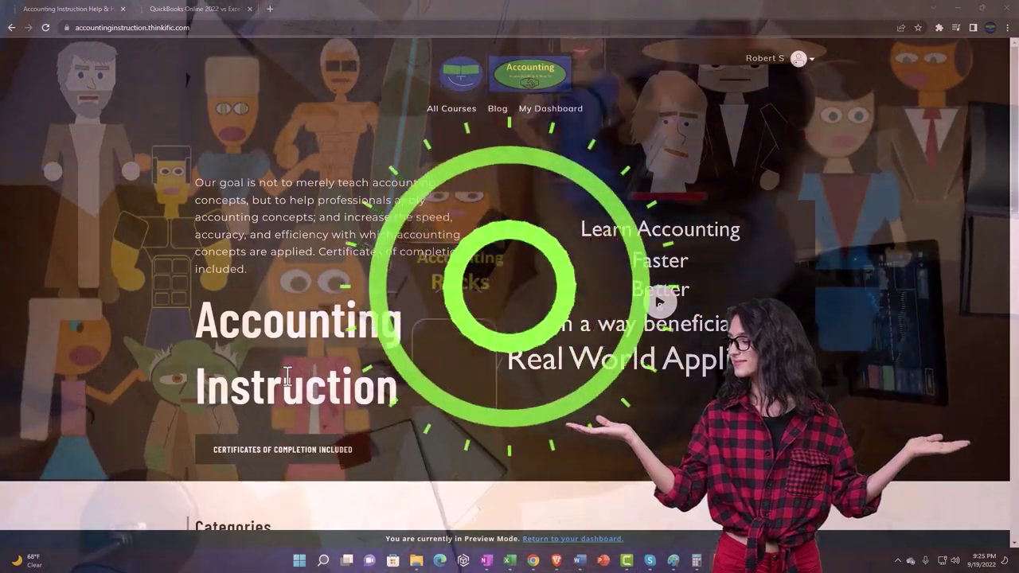
Step: Browse the accounting site's course categories, and look through the lesson sections of the QuickBooks Online 2022 vs Excel course
{"action": "scroll", "coordinate": [143, 444], "scroll_direction": "down", "scroll_amount": 2}
{"action": "scroll", "coordinate": [142, 438], "scroll_direction": "down", "scroll_amount": 5}
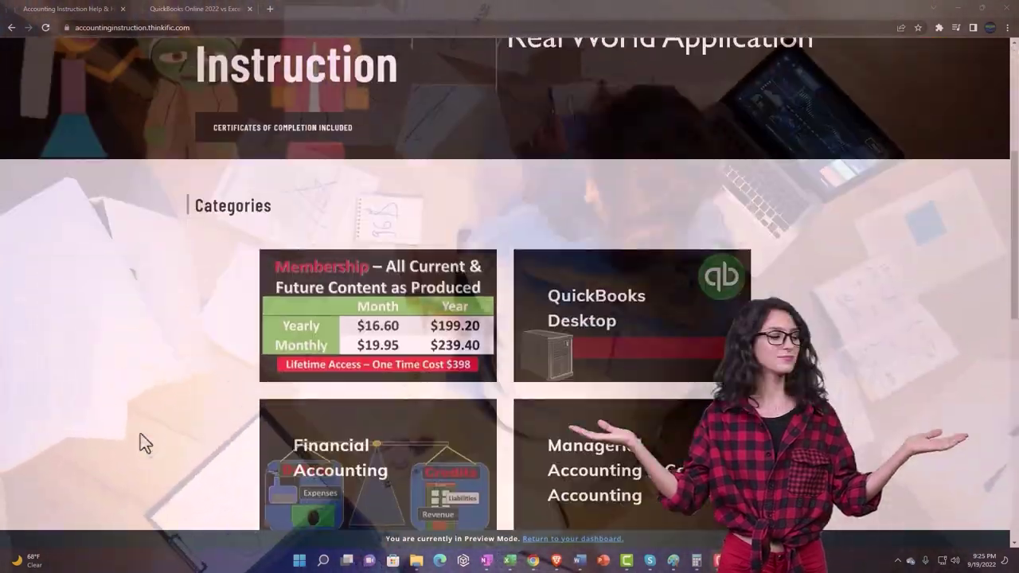
{"action": "scroll", "coordinate": [140, 444], "scroll_direction": "down", "scroll_amount": 5}
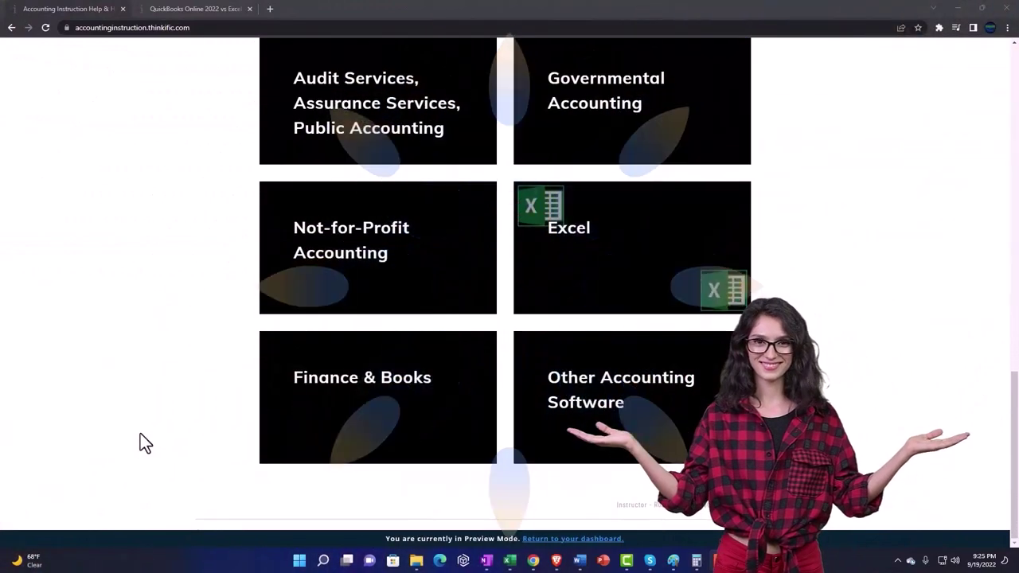
{"action": "left_click", "coordinate": [182, 10]}
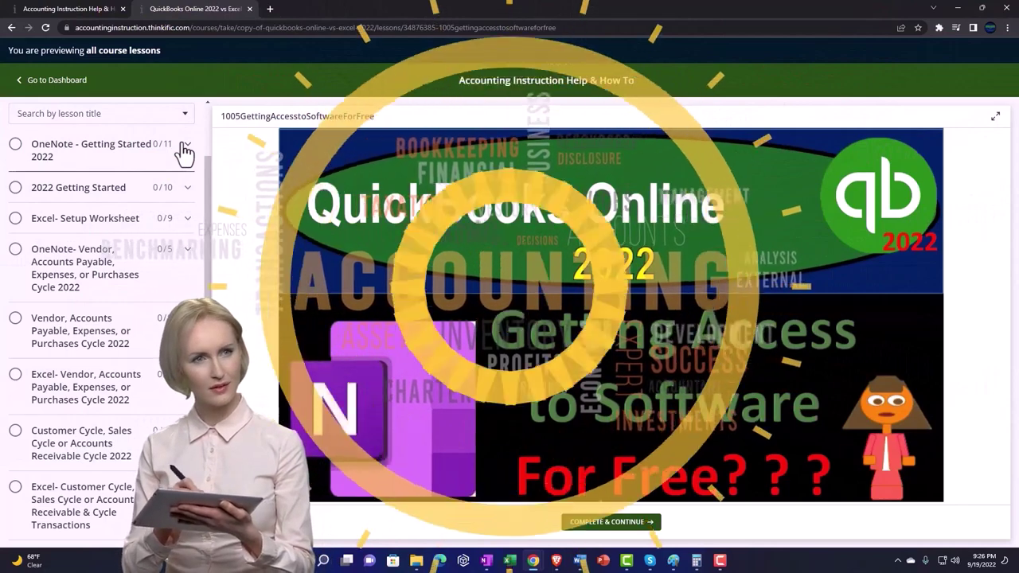
{"action": "left_click", "coordinate": [183, 147]}
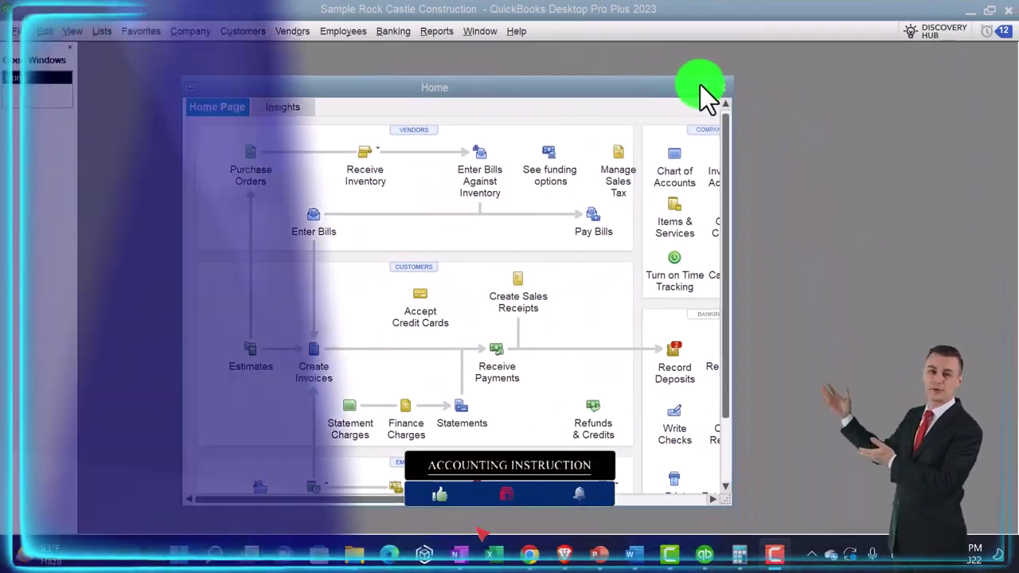
Step: In QuickBooks Desktop, maximize the Home window and check the display settings for the open window list and icon bar
{"action": "left_click", "coordinate": [717, 94]}
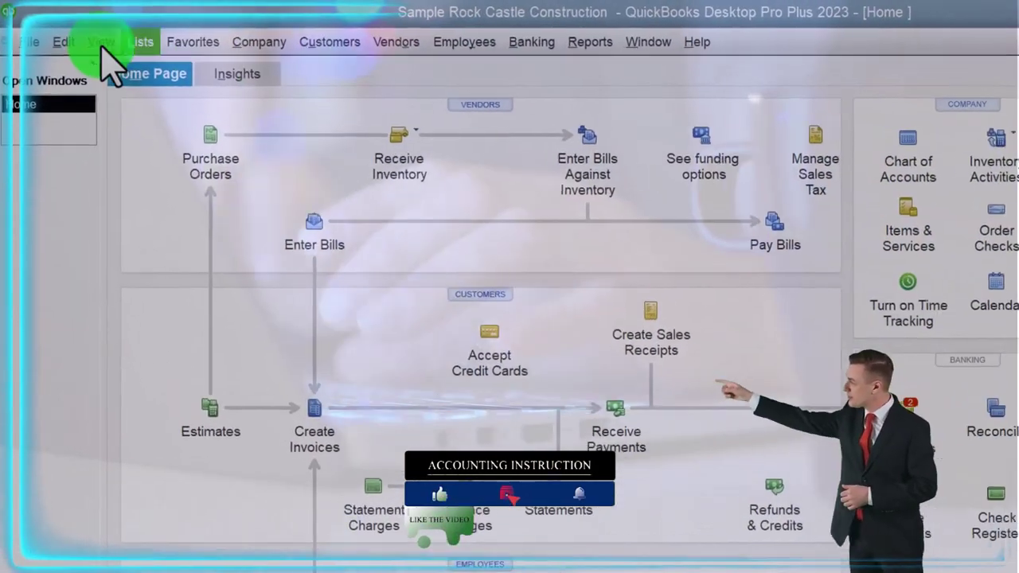
{"action": "left_click", "coordinate": [75, 31]}
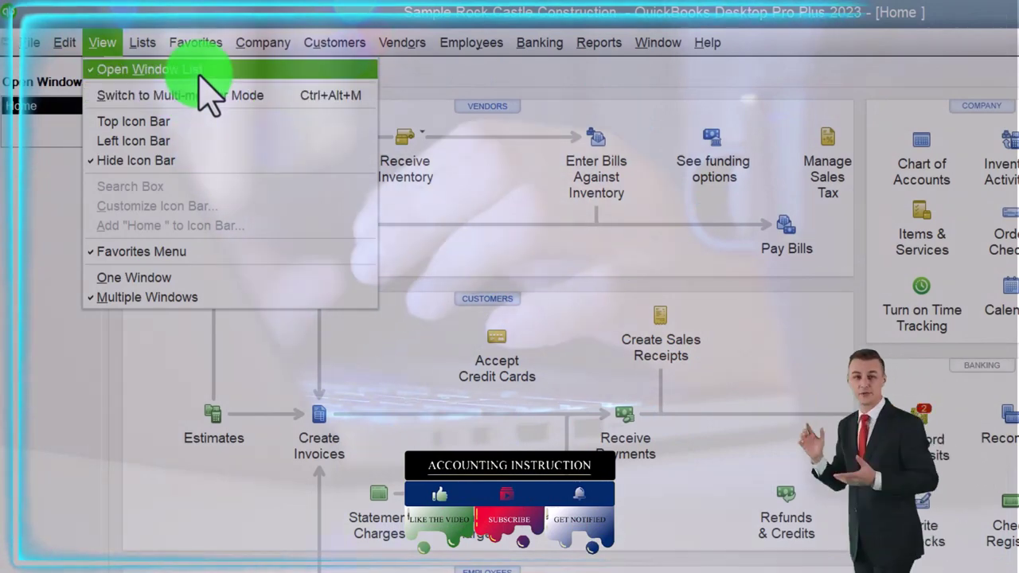
{"action": "left_click", "coordinate": [50, 195]}
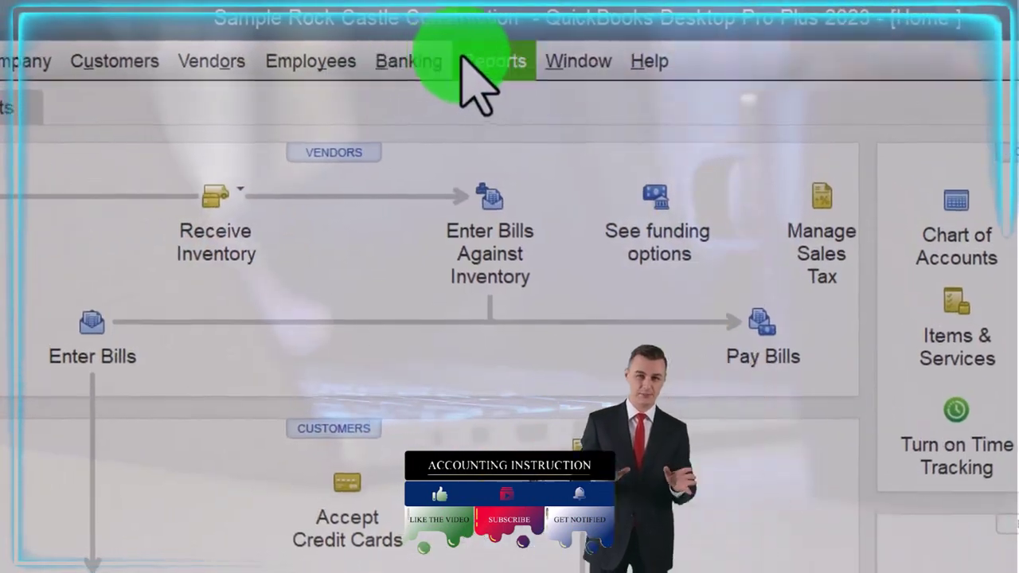
Step: Open the Profit & Loss Standard report from the company and financial reports
{"action": "left_click", "coordinate": [591, 46]}
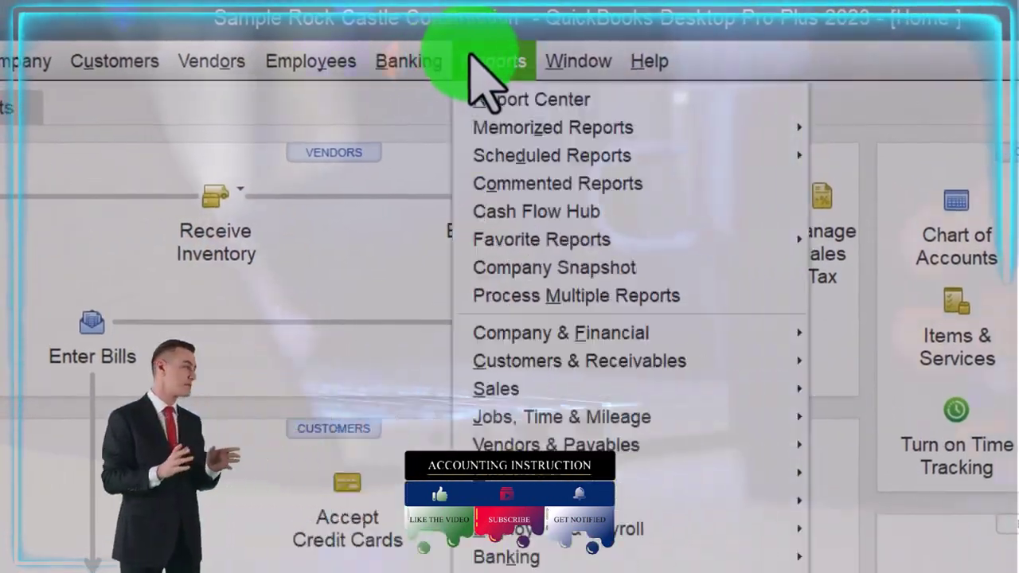
{"action": "mouse_move", "coordinate": [685, 333]}
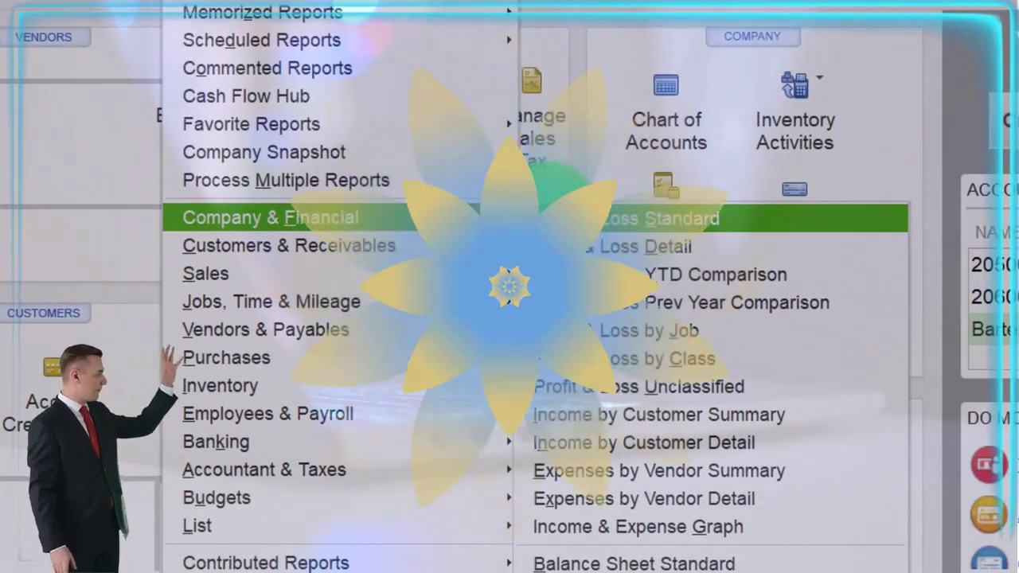
{"action": "left_click", "coordinate": [573, 219]}
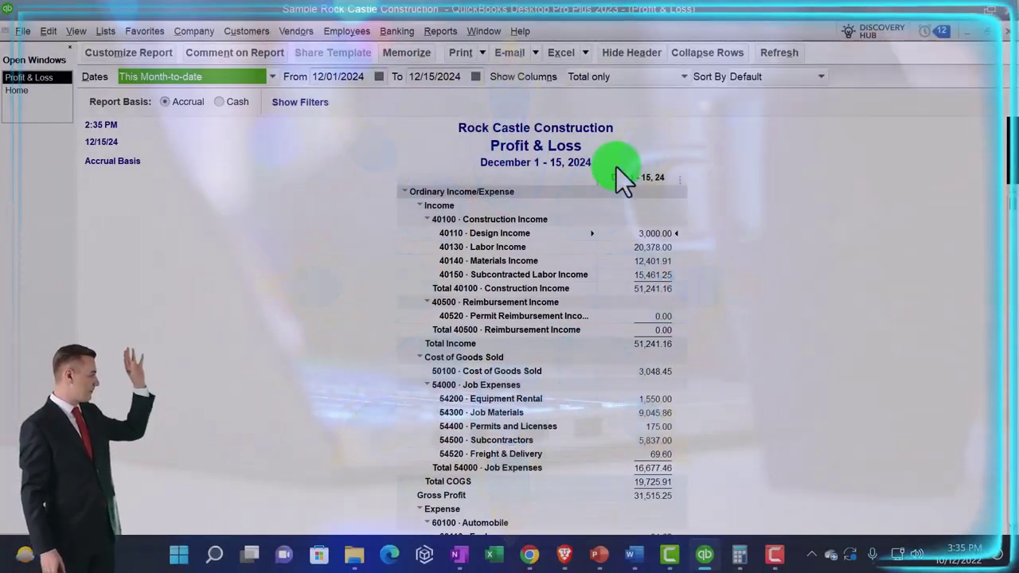
Step: Set the Profit & Loss report's date range from 01/01/2024 to 12/31/2024
{"action": "key", "text": "Tab"}
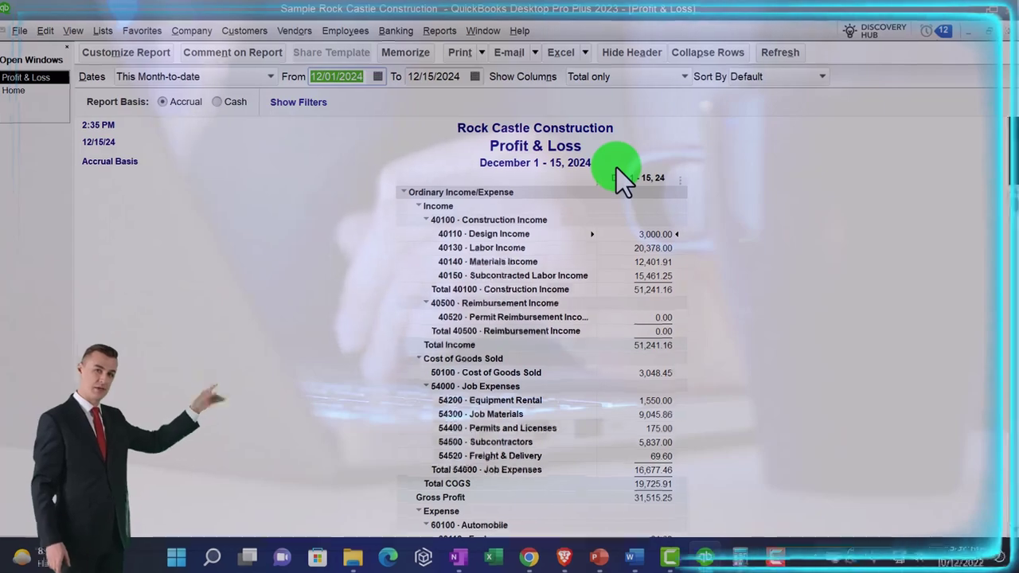
{"action": "type", "text": "01/01/2024"}
{"action": "key", "text": "Tab"}
{"action": "type", "text": "12/31/202"}
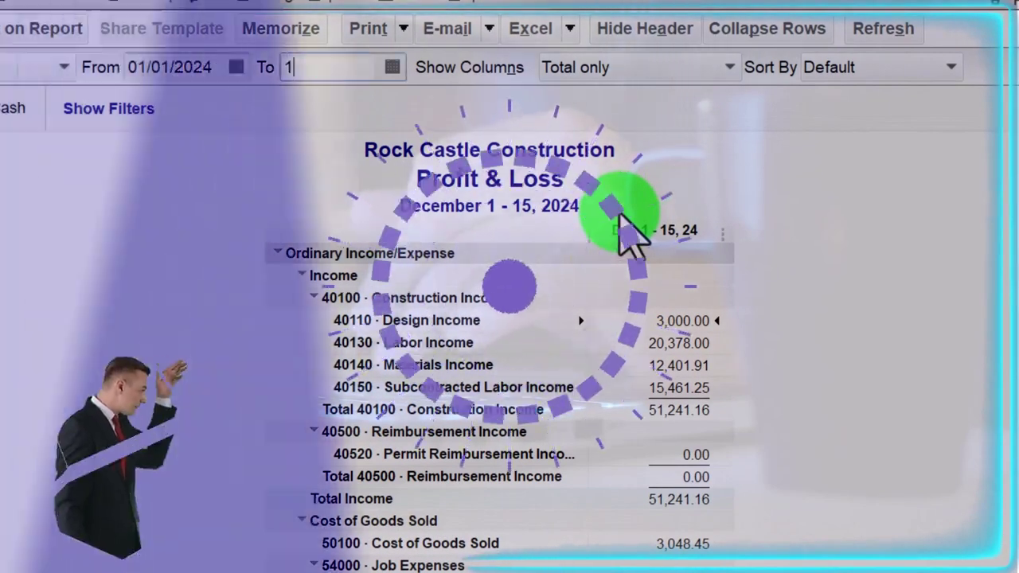
{"action": "type", "text": "4"}
{"action": "key", "text": "Tab"}
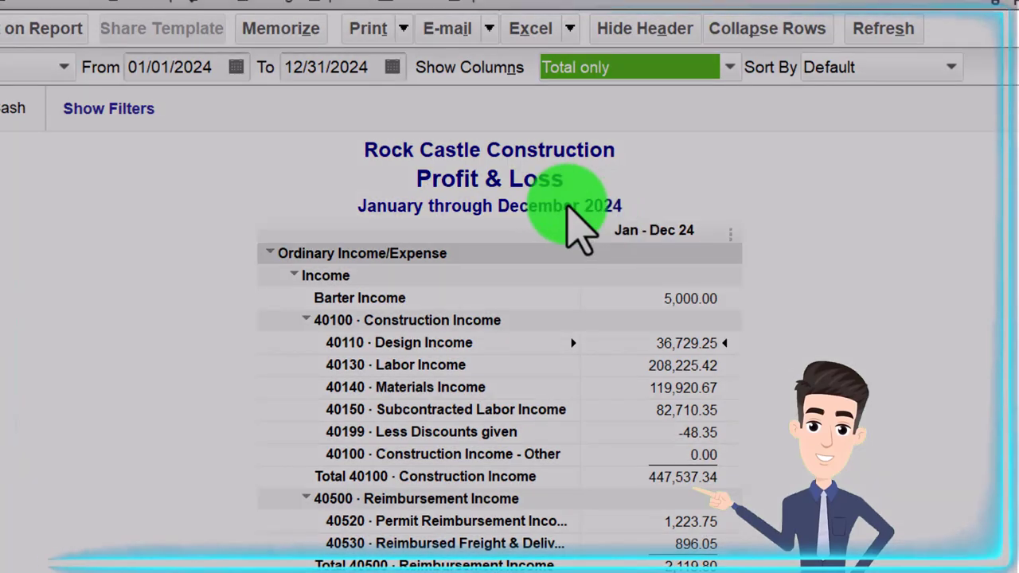
Step: Customize the Profit & Loss report's column label font to size 12 and extend the change to the rest of the report
{"action": "left_click", "coordinate": [163, 86]}
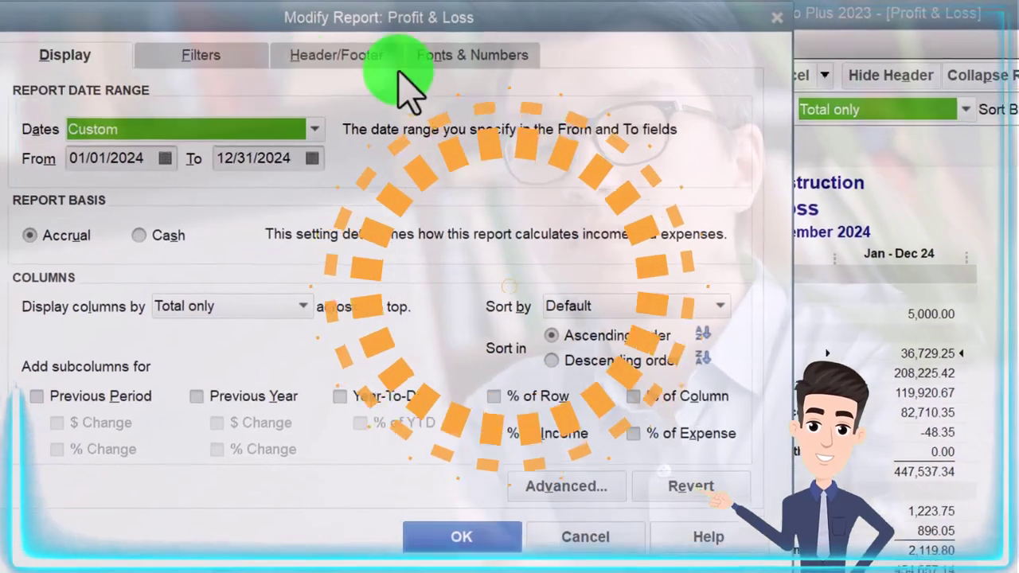
{"action": "left_click", "coordinate": [441, 75]}
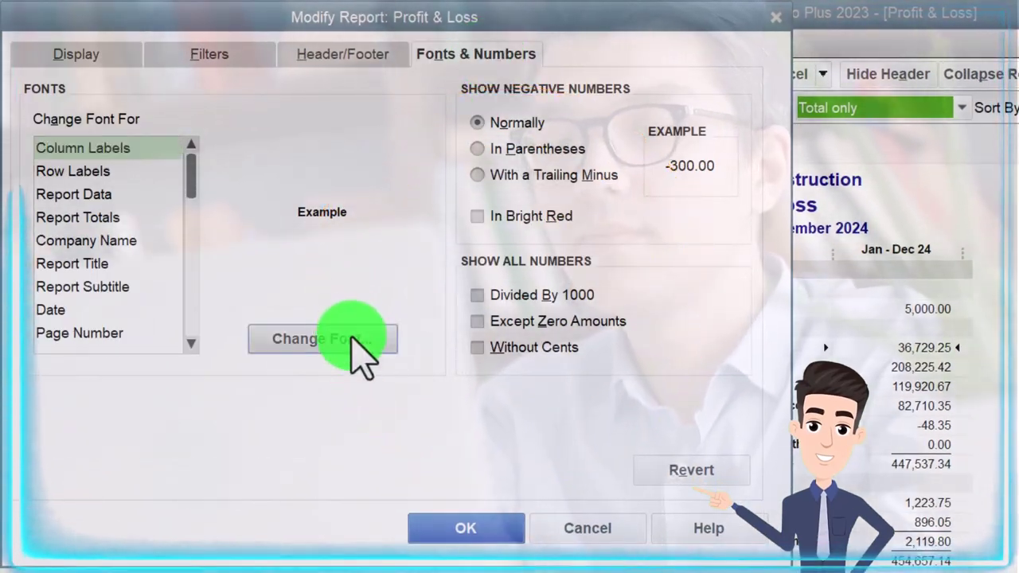
{"action": "left_click", "coordinate": [323, 339]}
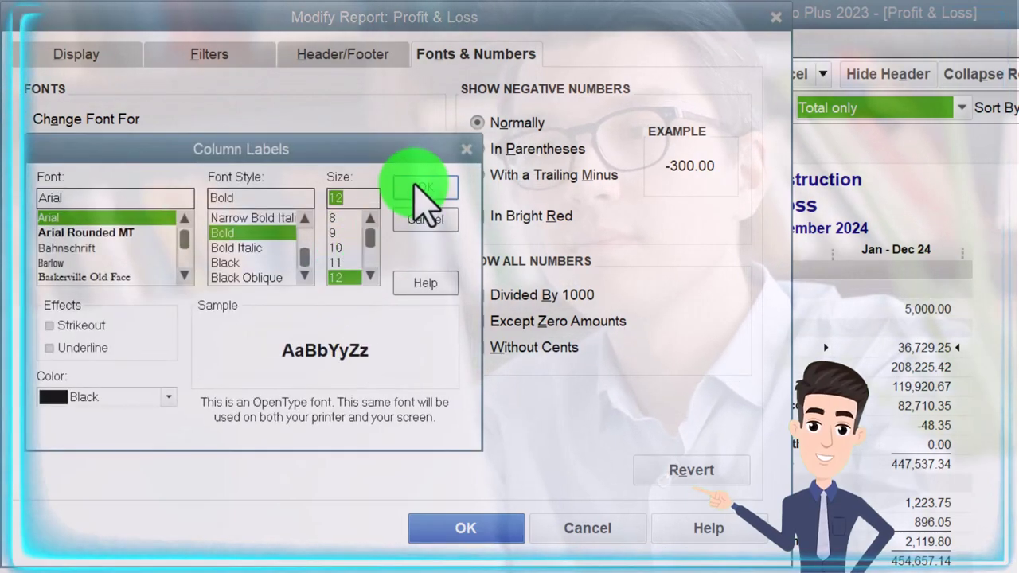
{"action": "left_click", "coordinate": [420, 187]}
{"action": "left_click", "coordinate": [633, 242]}
{"action": "left_click", "coordinate": [466, 527]}
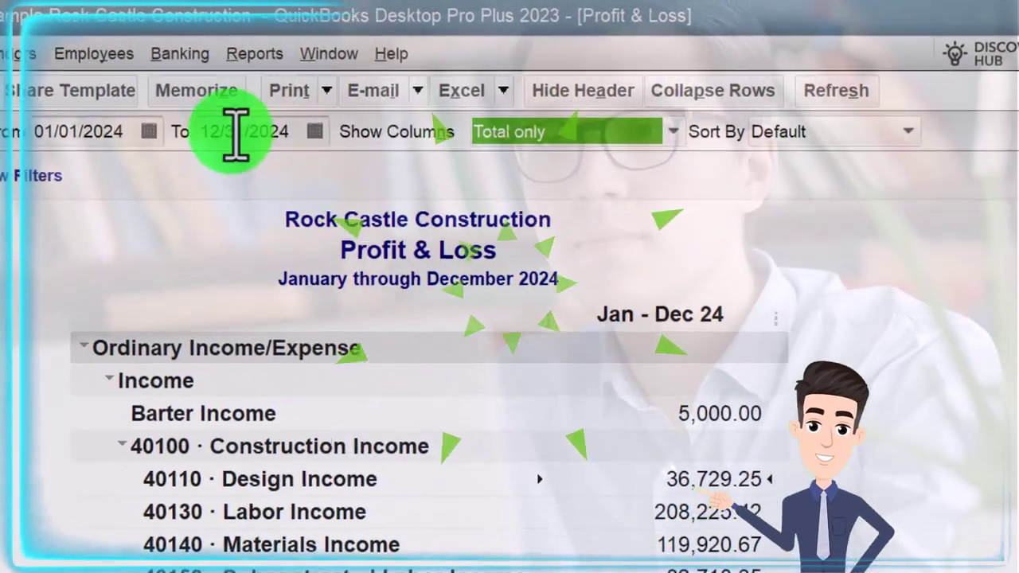
Step: Open the Balance Sheet Standard report and set its dates to This Fiscal Year
{"action": "left_click", "coordinate": [254, 53]}
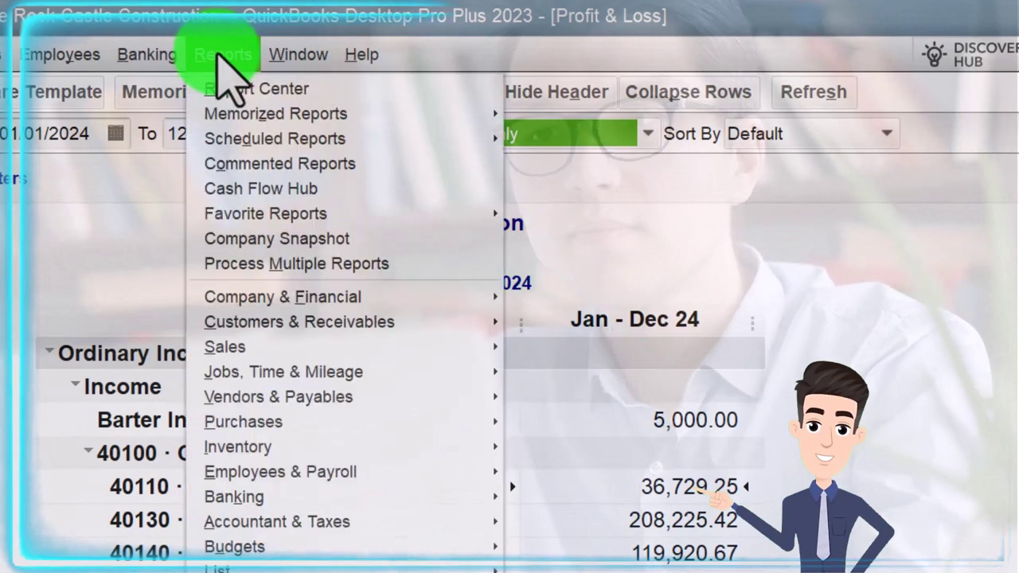
{"action": "mouse_move", "coordinate": [406, 299]}
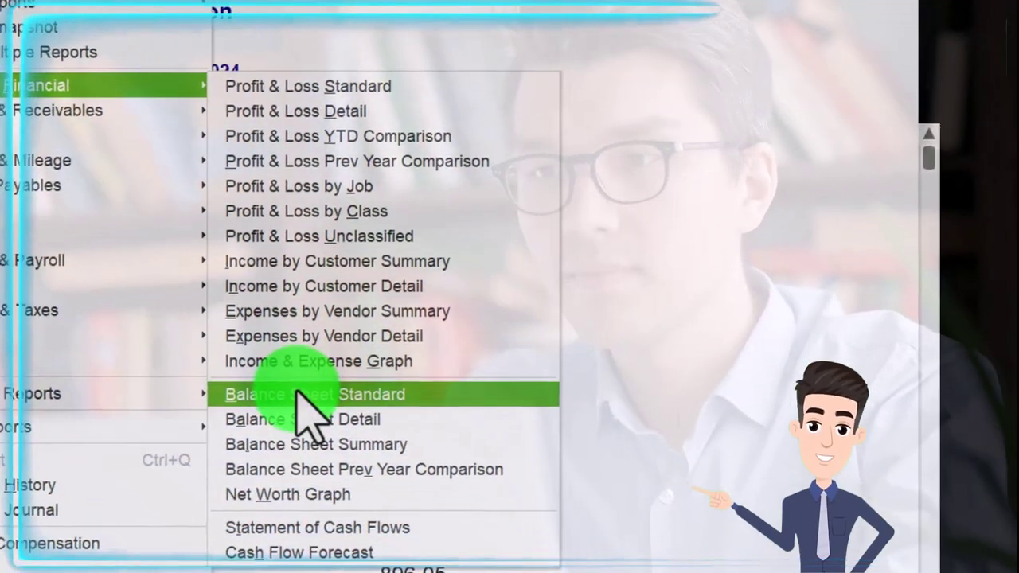
{"action": "left_click", "coordinate": [308, 417]}
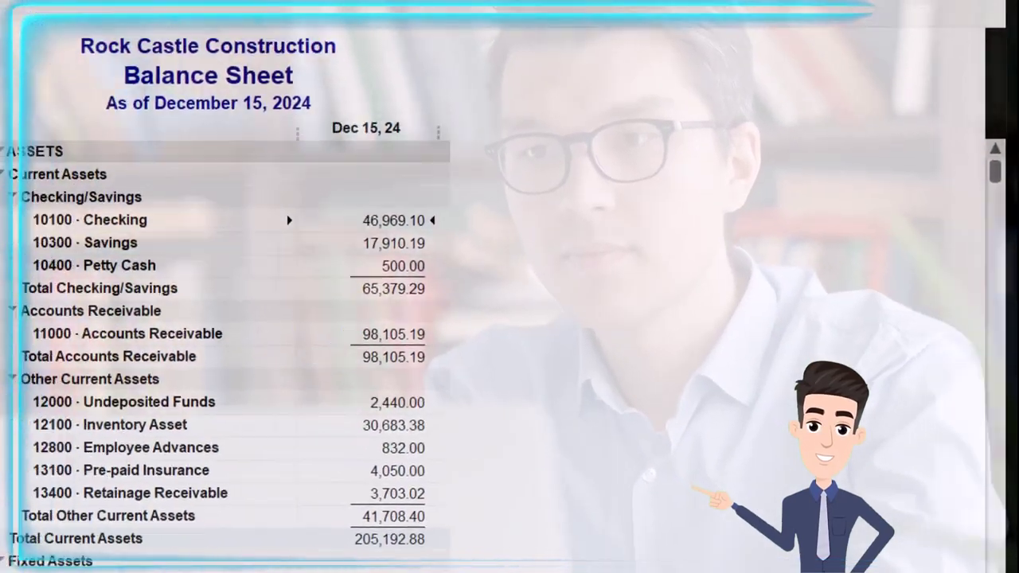
{"action": "left_click", "coordinate": [243, 101]}
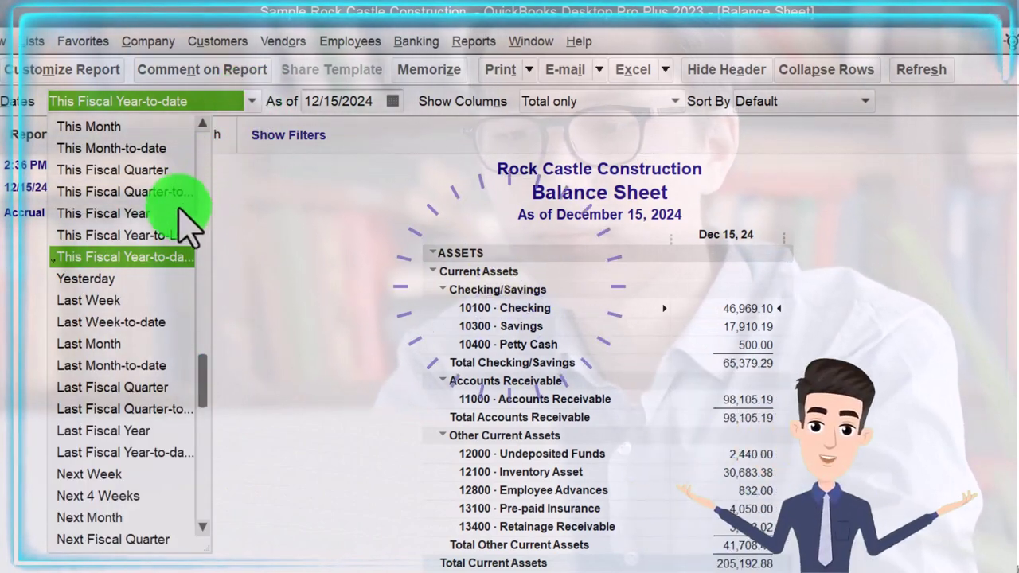
{"action": "left_click", "coordinate": [174, 213]}
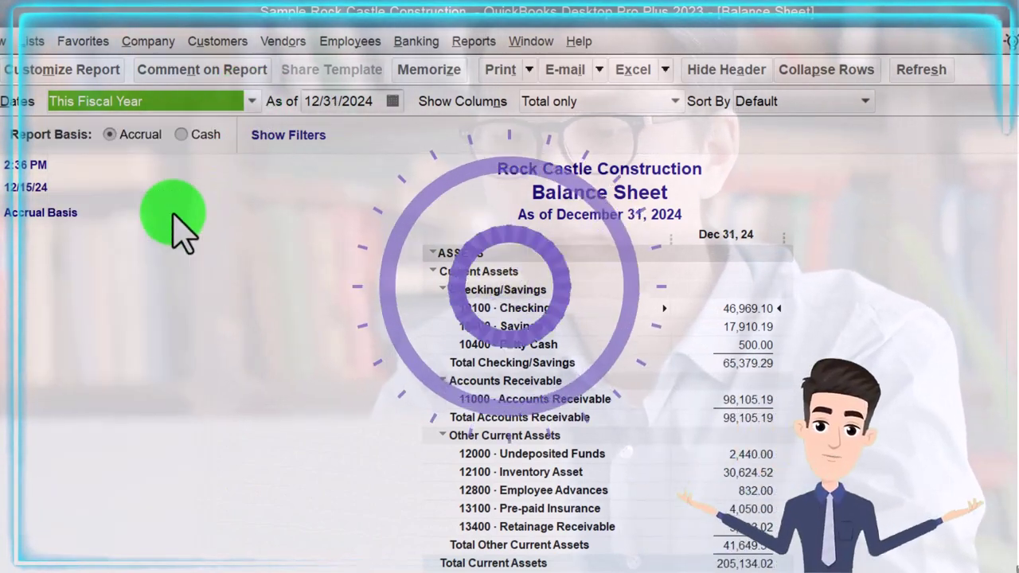
Step: Customize the Balance Sheet's column label font to size 12 and extend the change to the rest of the report
{"action": "left_click", "coordinate": [99, 68]}
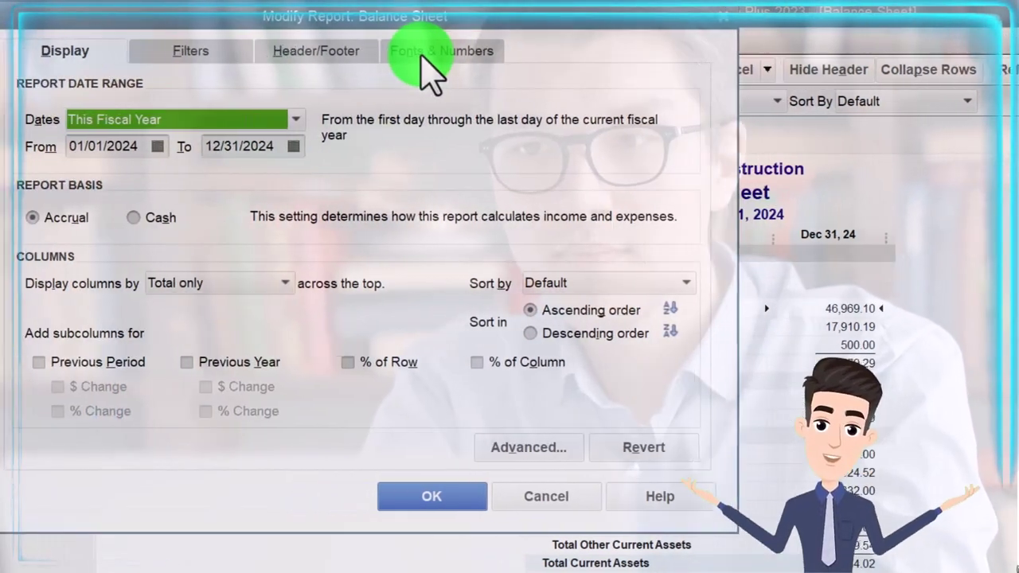
{"action": "left_click", "coordinate": [374, 50]}
{"action": "left_click", "coordinate": [344, 319]}
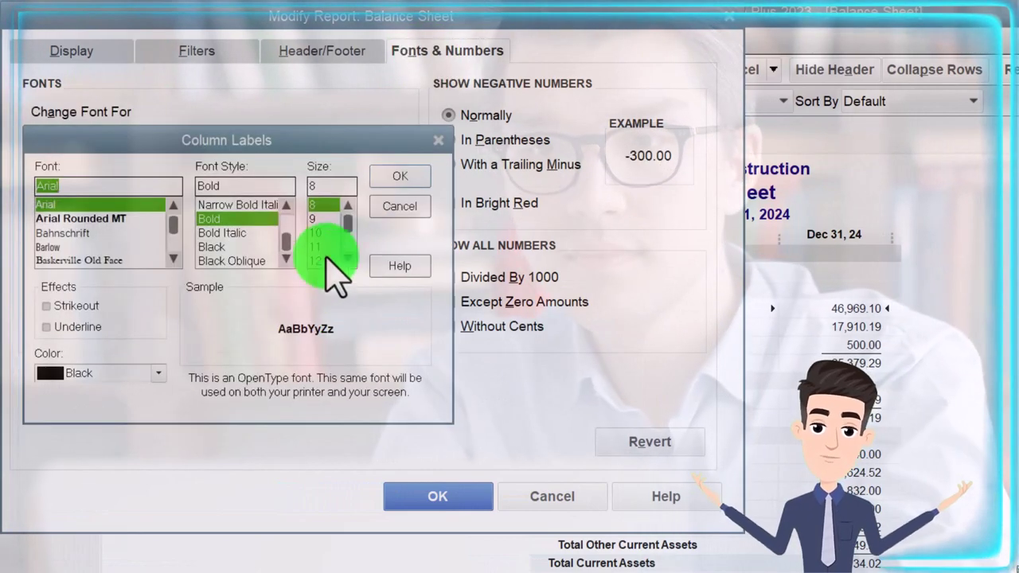
{"action": "left_click", "coordinate": [400, 176]}
{"action": "left_click", "coordinate": [596, 225]}
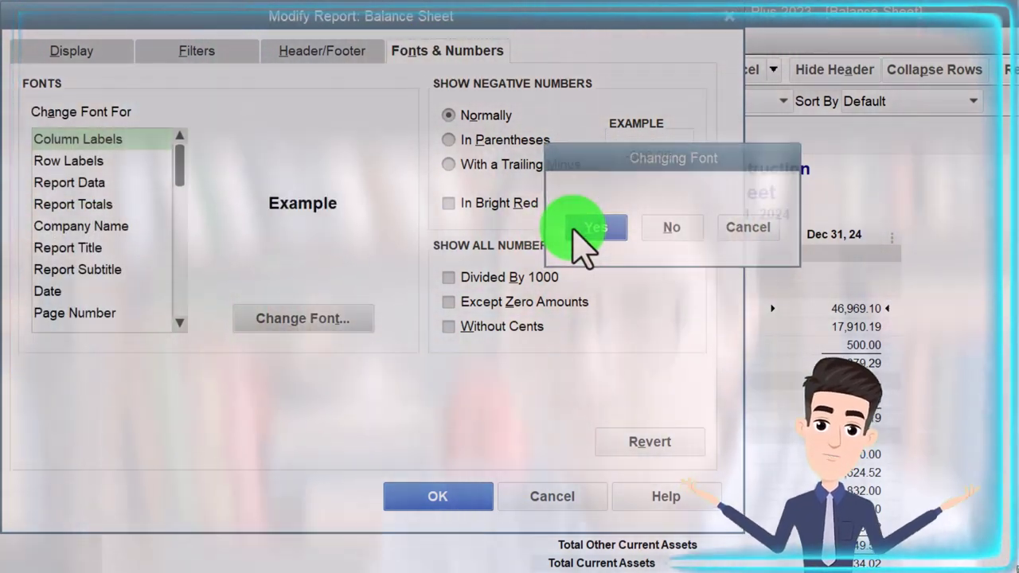
{"action": "left_click", "coordinate": [460, 494]}
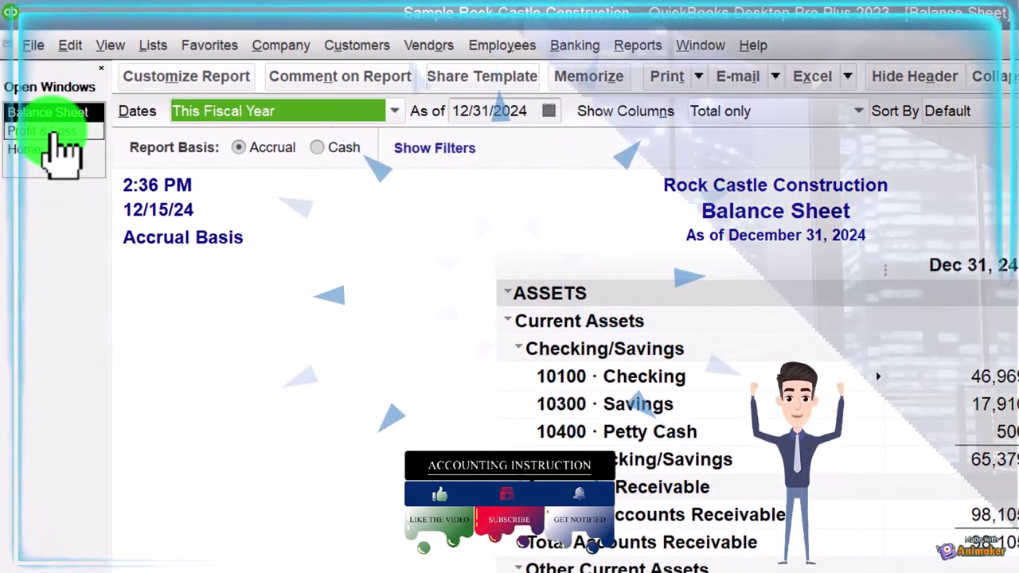
Step: Return to the Profit & Loss report and collapse its Income, Cost of Goods Sold and Expense sections
{"action": "left_click", "coordinate": [52, 132]}
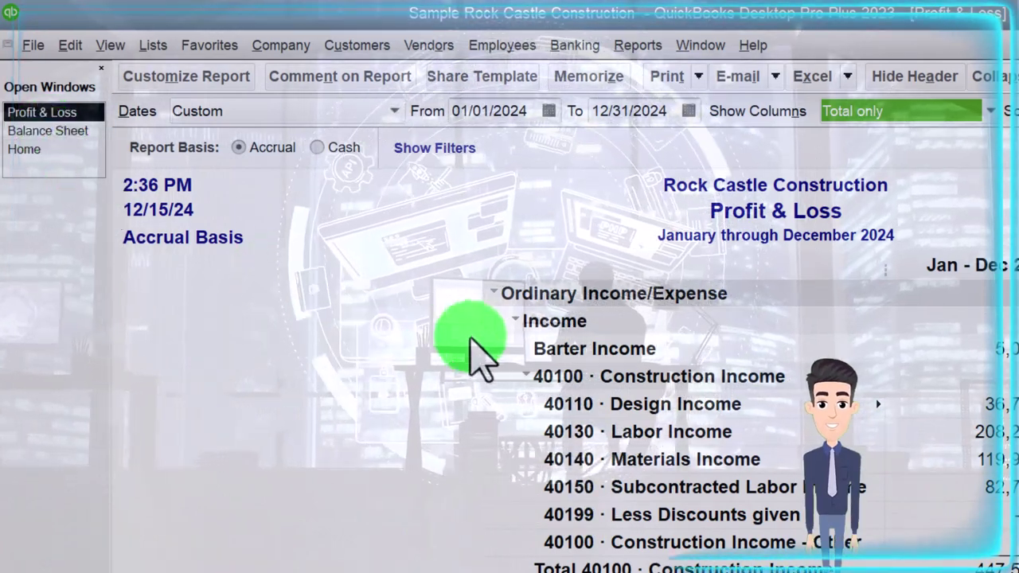
{"action": "left_click", "coordinate": [517, 320]}
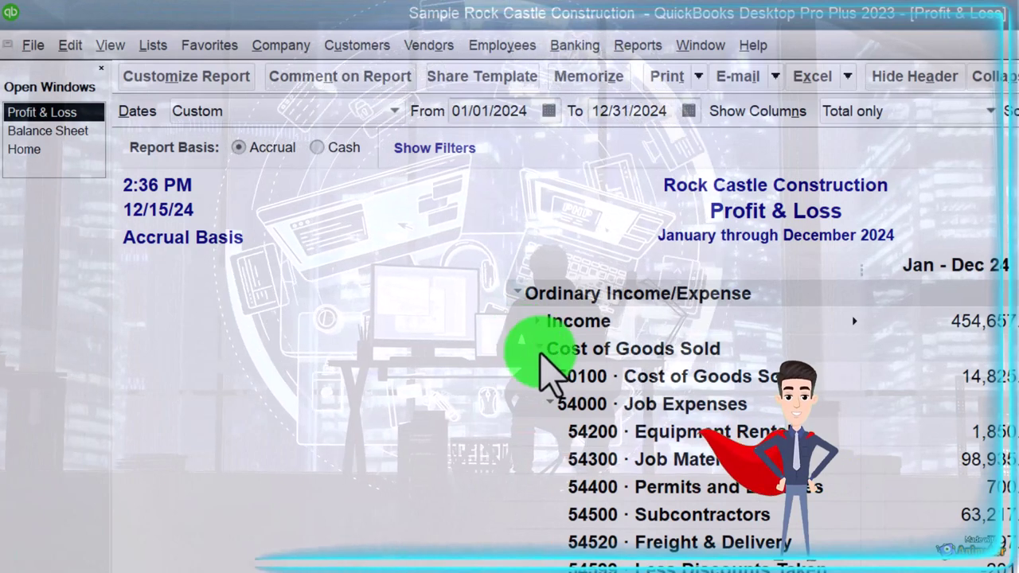
{"action": "left_click", "coordinate": [541, 349]}
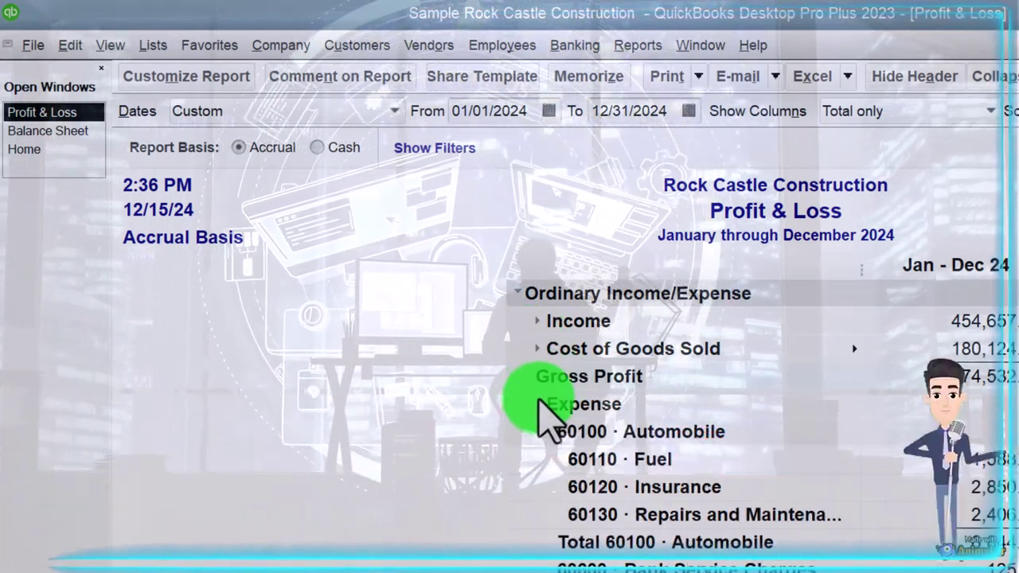
{"action": "left_click", "coordinate": [542, 405]}
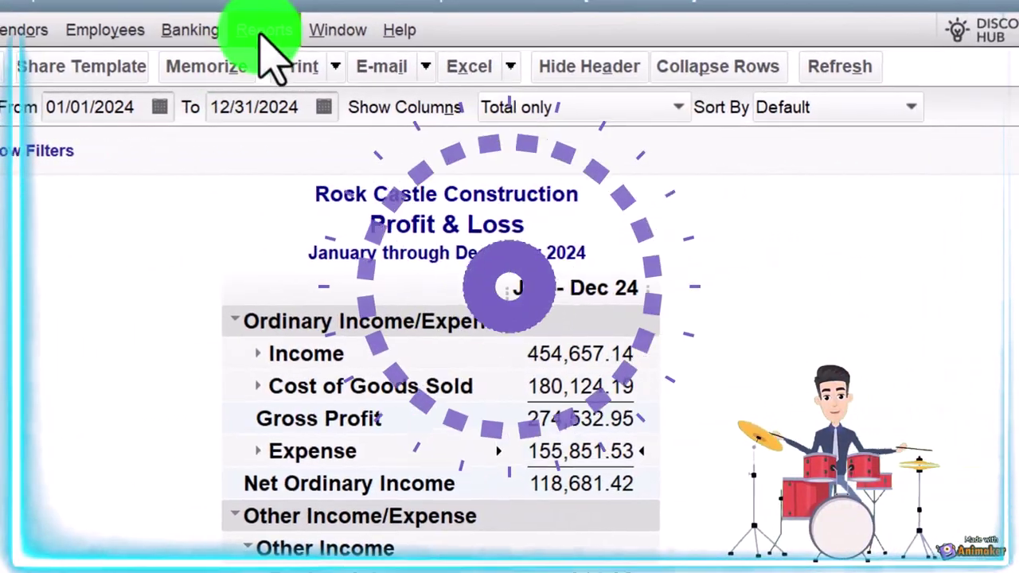
Step: Open the Report Center at full size and browse the Profit & Loss variants among the company and financial reports
{"action": "left_click", "coordinate": [264, 32]}
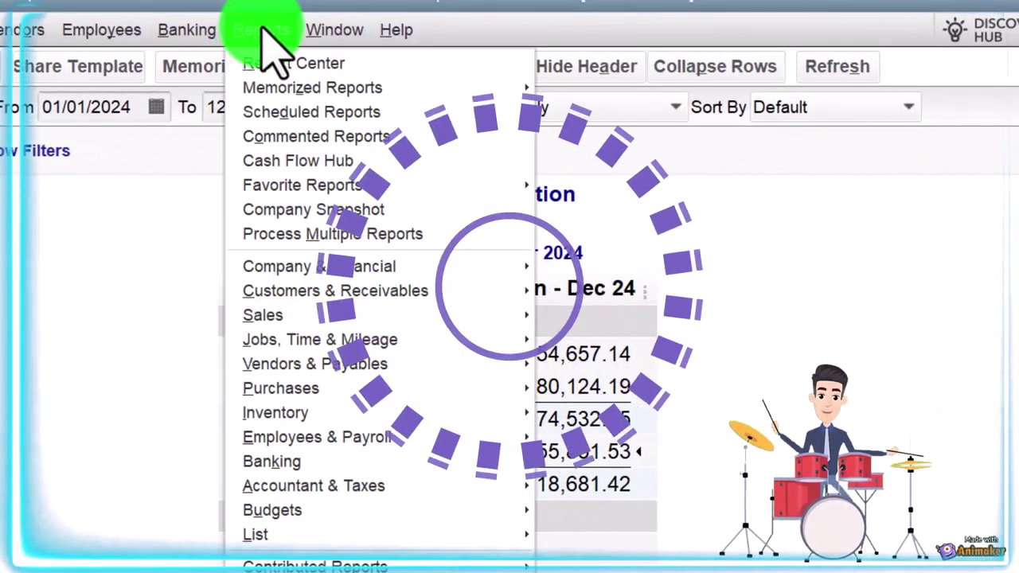
{"action": "mouse_move", "coordinate": [346, 264]}
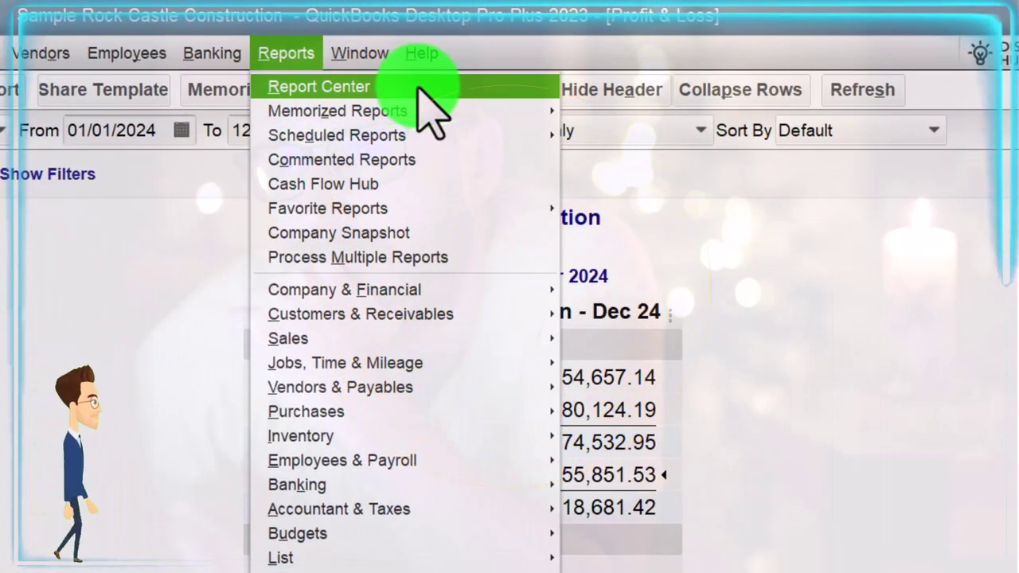
{"action": "left_click", "coordinate": [418, 87]}
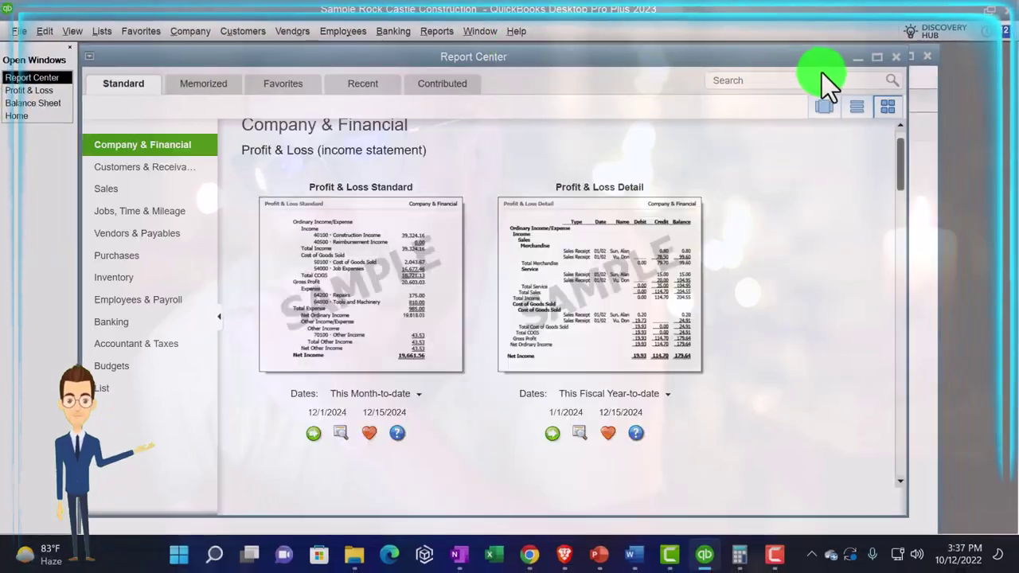
{"action": "left_click", "coordinate": [876, 56]}
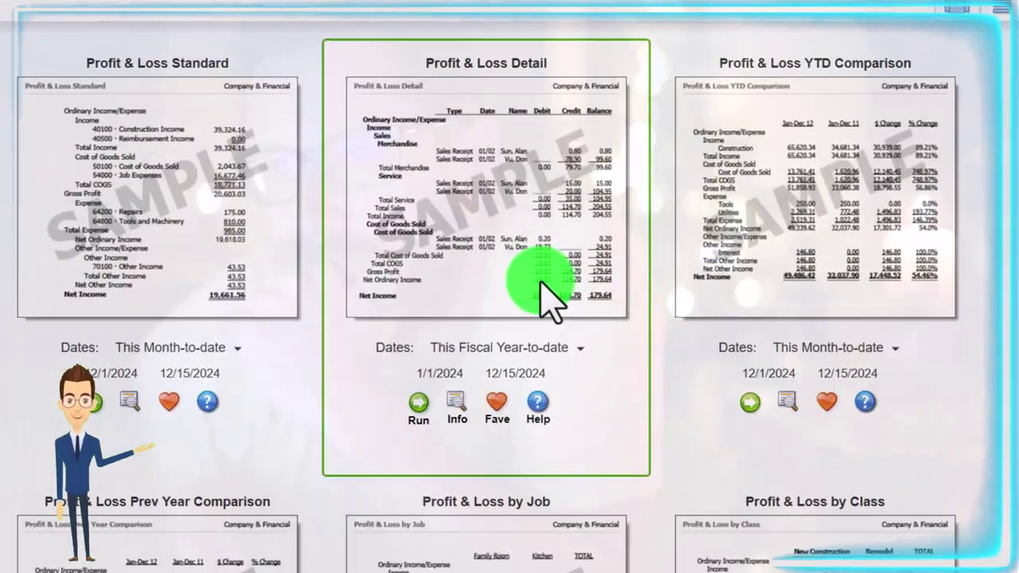
{"action": "scroll", "coordinate": [605, 275], "scroll_direction": "down", "scroll_amount": 5}
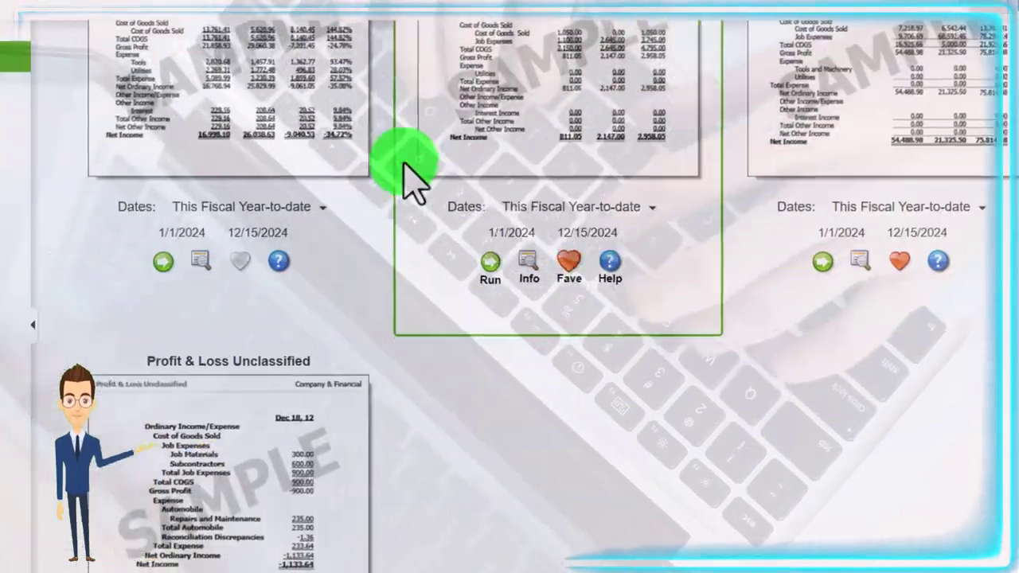
Step: Find the Income & Expense Graph among the Company & Financial reports and run it
{"action": "left_click", "coordinate": [159, 54]}
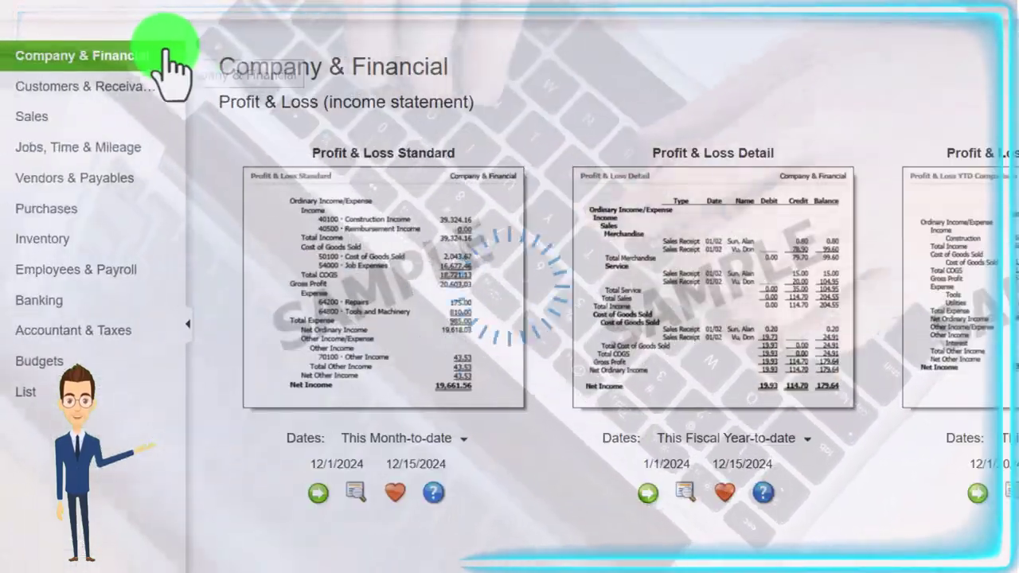
{"action": "scroll", "coordinate": [824, 306], "scroll_direction": "down", "scroll_amount": 12}
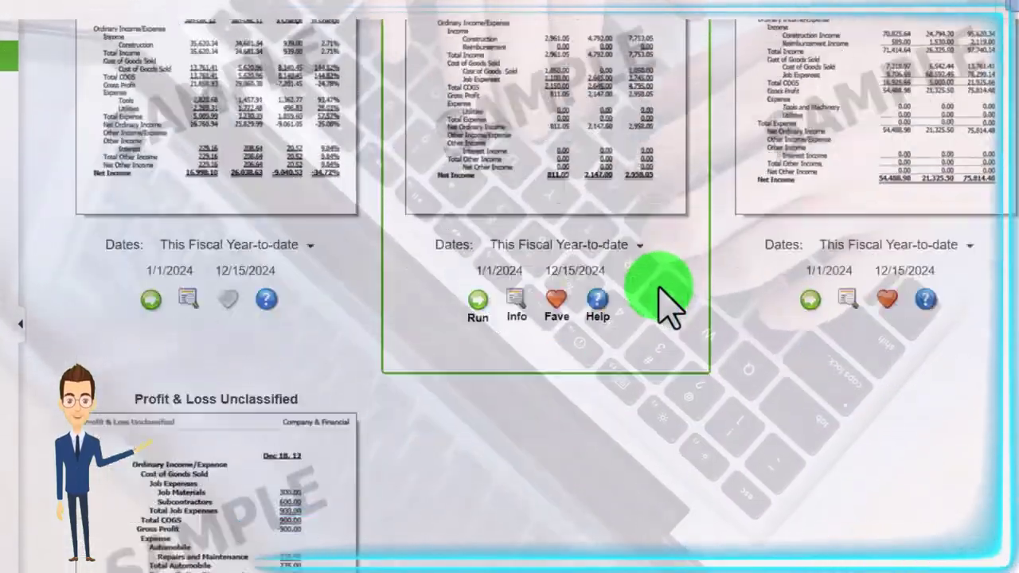
{"action": "scroll", "coordinate": [669, 307], "scroll_direction": "down", "scroll_amount": 10}
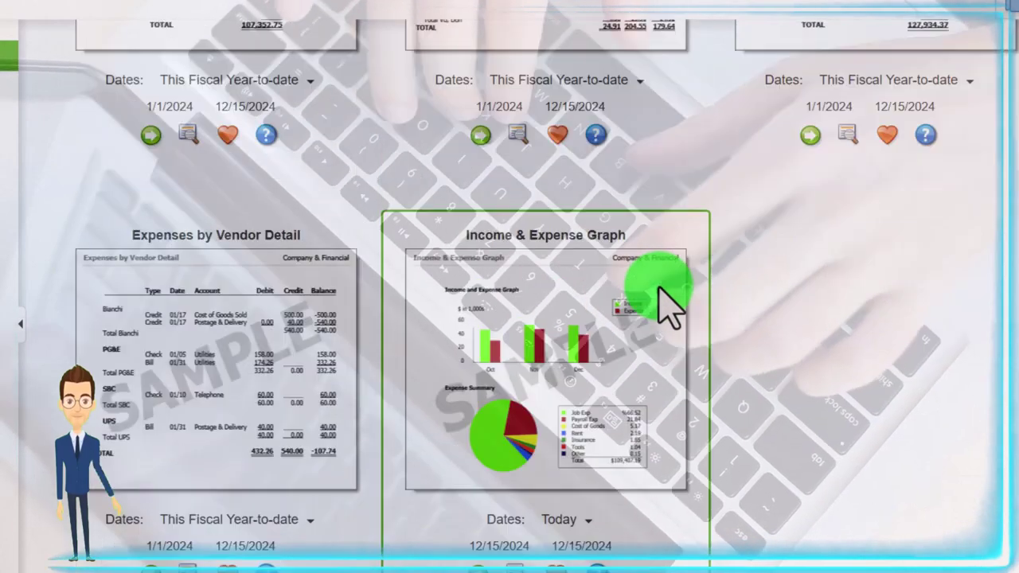
{"action": "scroll", "coordinate": [574, 286], "scroll_direction": "down", "scroll_amount": 1}
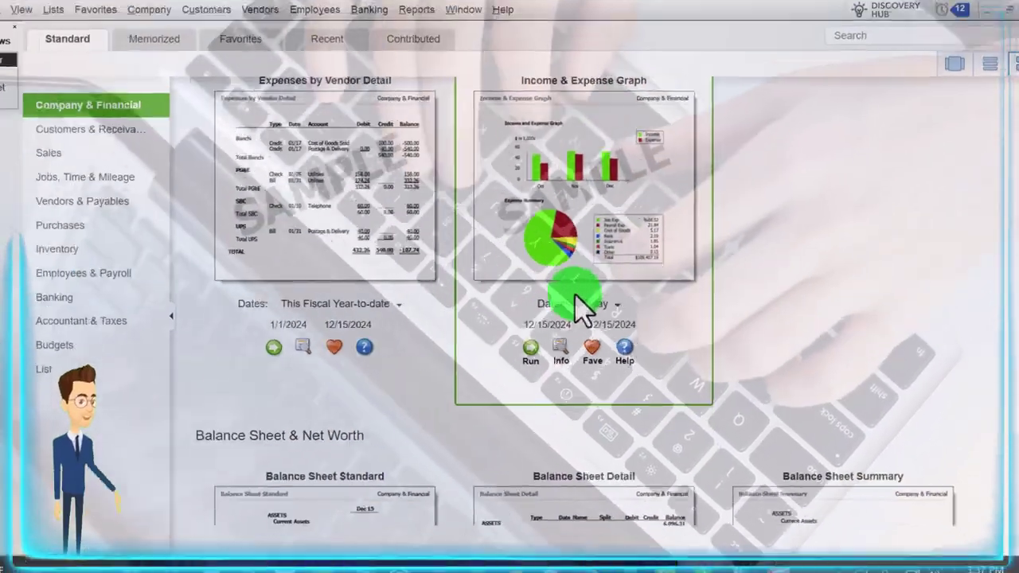
{"action": "left_click", "coordinate": [478, 364]}
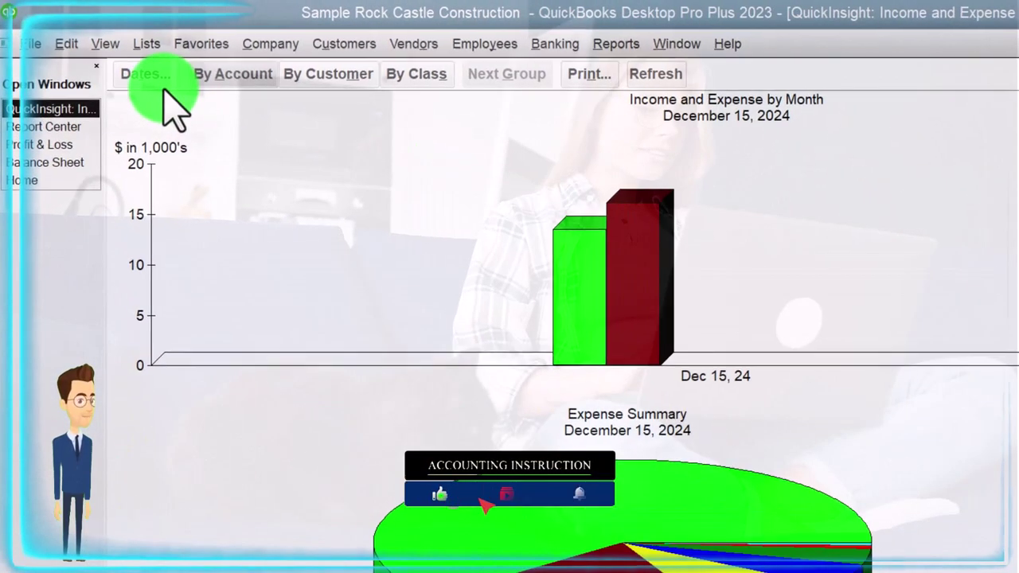
Step: Set the Income and Expense Graph's date range to 01/01/2024 through 12/31/2024
{"action": "left_click", "coordinate": [147, 75]}
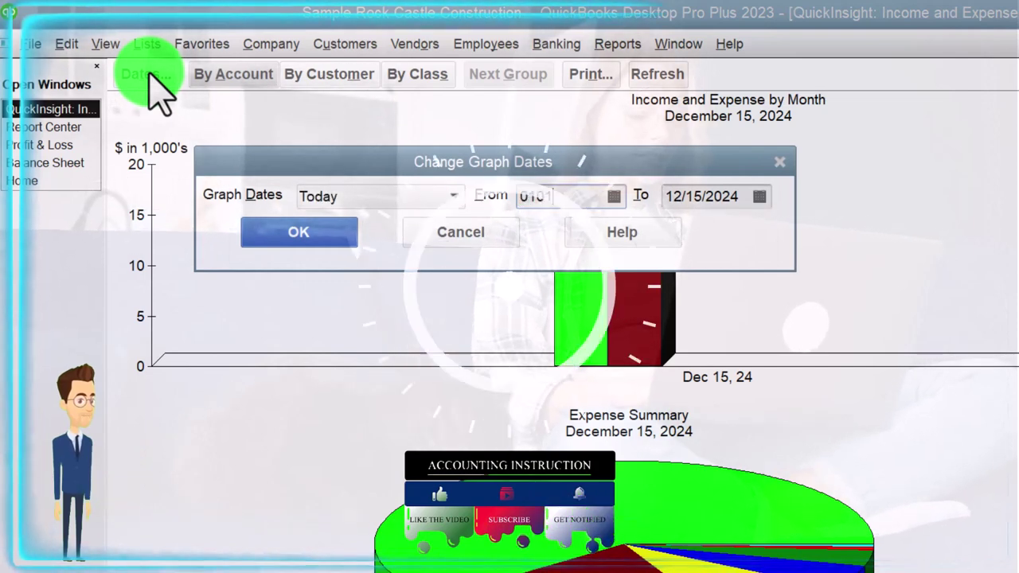
{"action": "type", "text": "0101"}
{"action": "key", "text": "Tab"}
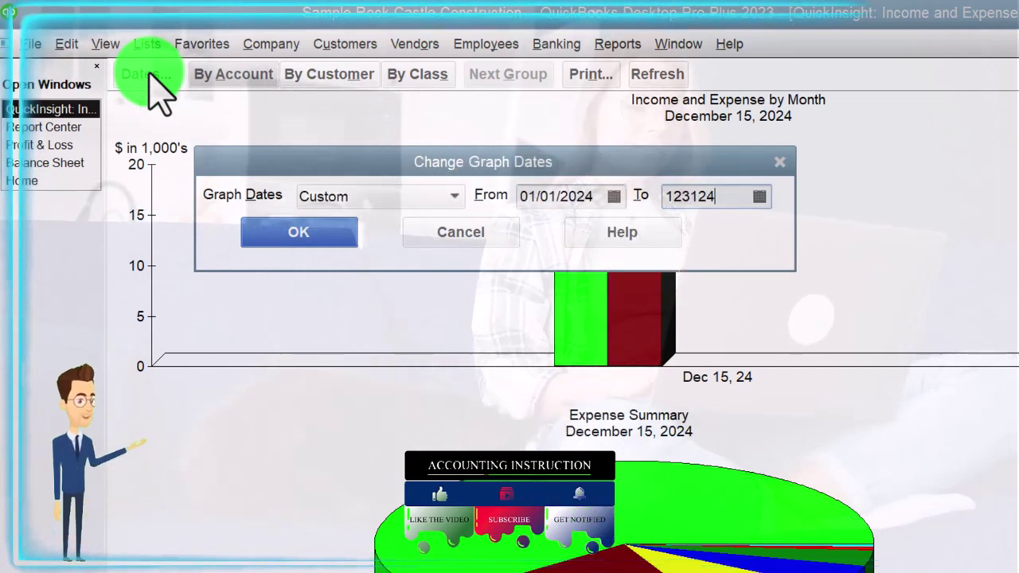
{"action": "left_click", "coordinate": [297, 234]}
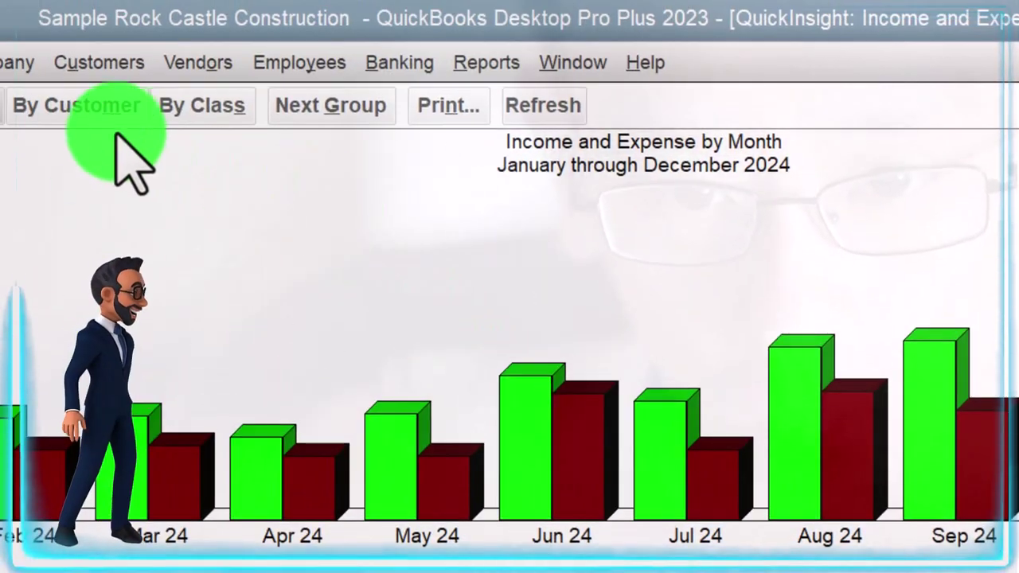
Step: View the graph's income pie chart broken down by customer, by class and by account
{"action": "left_click", "coordinate": [87, 112]}
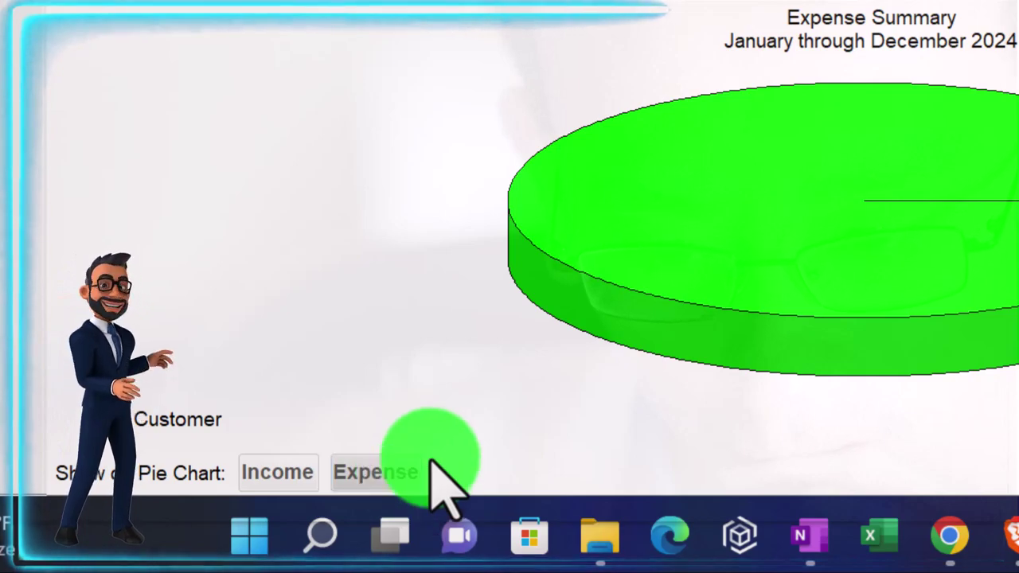
{"action": "left_click", "coordinate": [308, 473]}
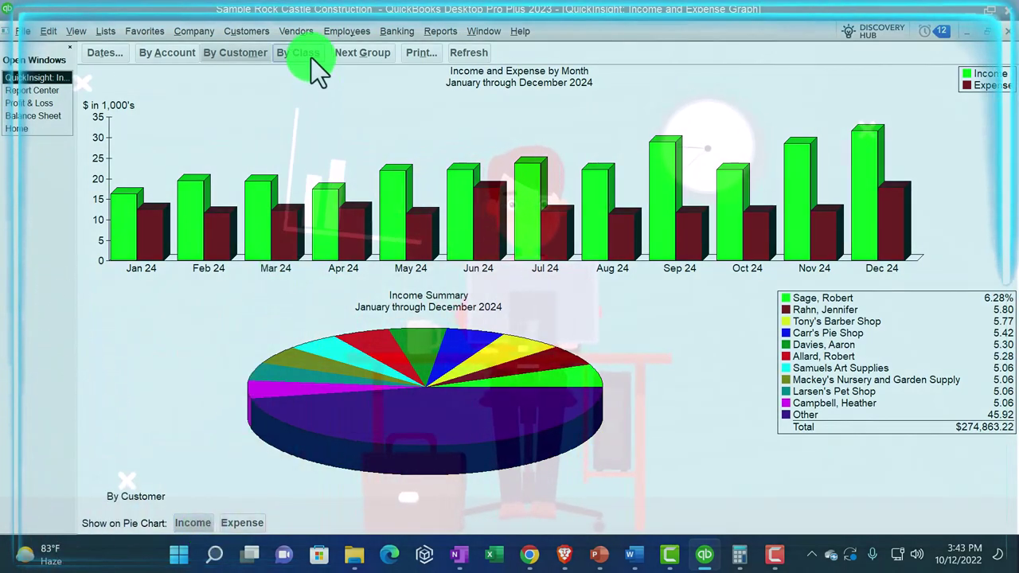
{"action": "left_click", "coordinate": [312, 58]}
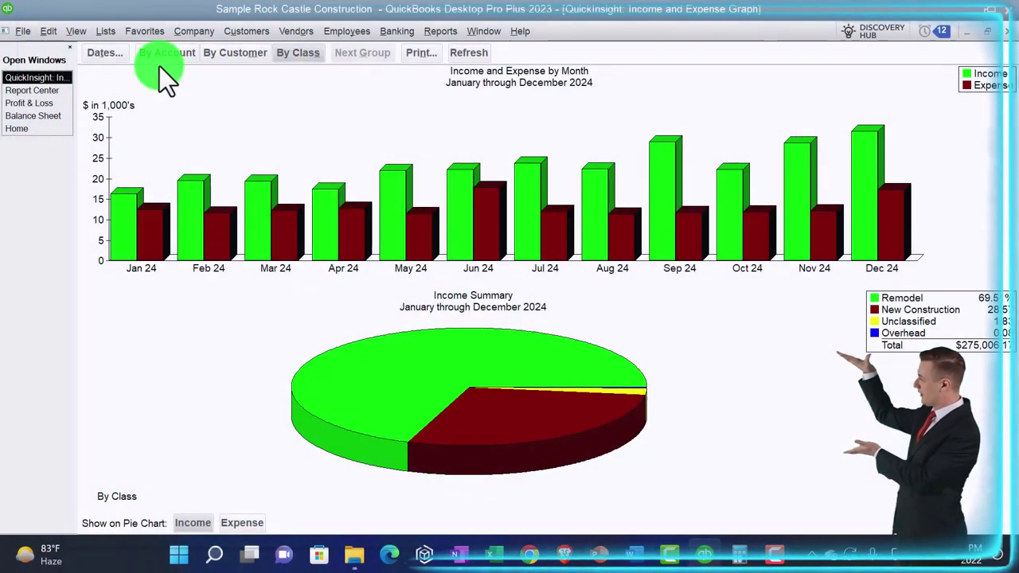
{"action": "left_click", "coordinate": [157, 57]}
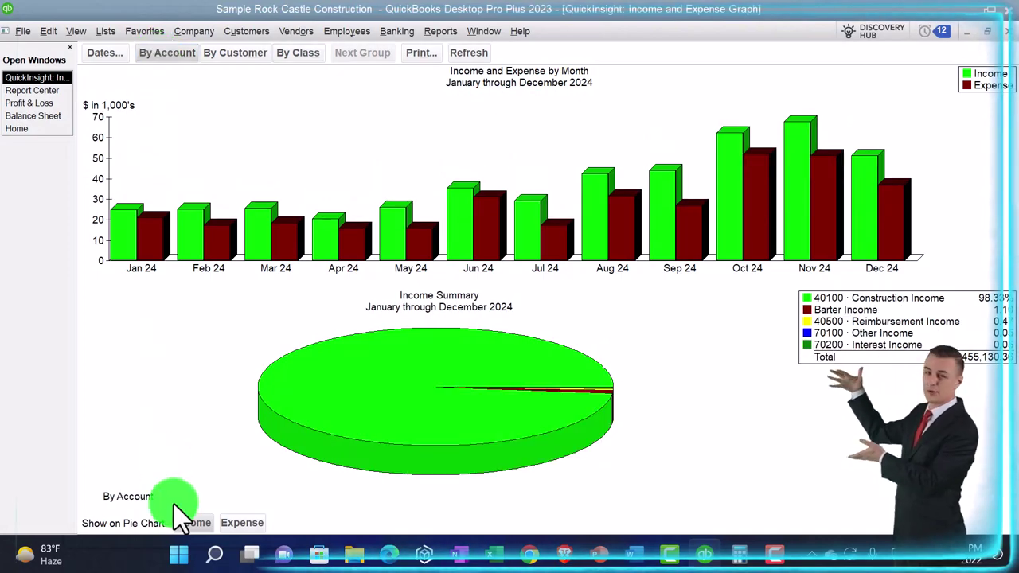
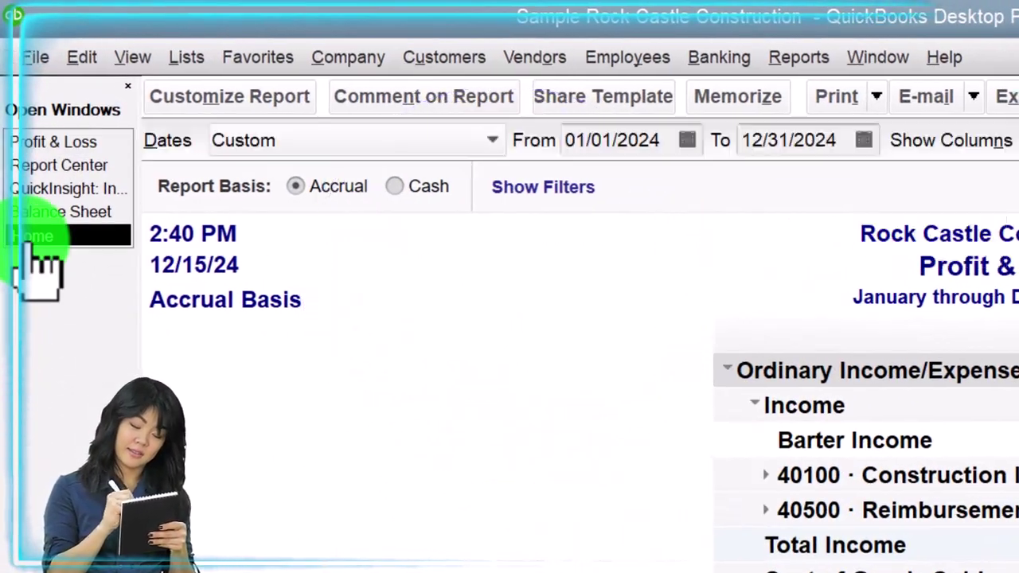
Step: Return to the Profit & Loss report and expand the 40100 Construction Income and 40500 Reimbursement Income accounts
{"action": "left_click", "coordinate": [33, 238]}
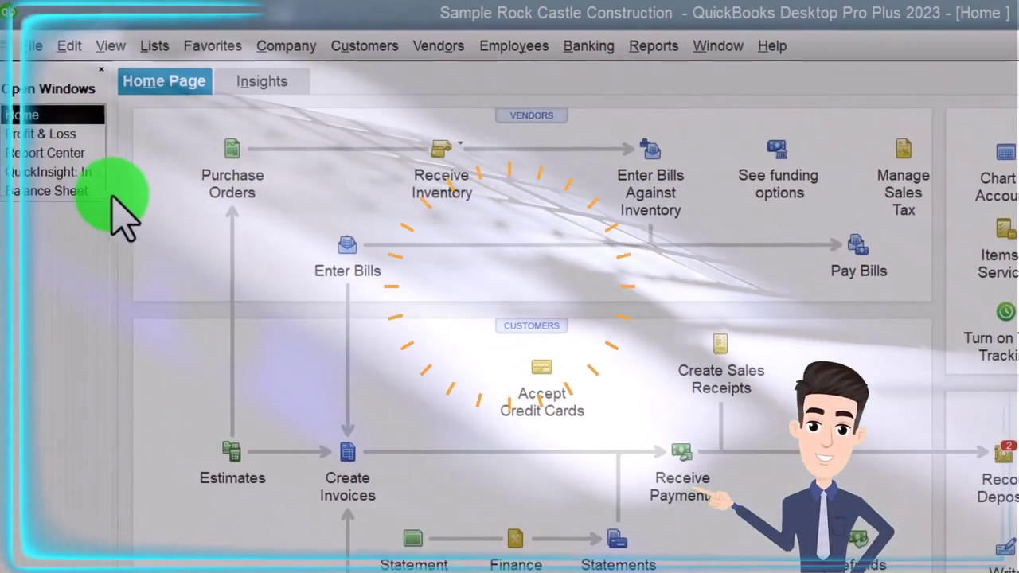
{"action": "left_click", "coordinate": [60, 133]}
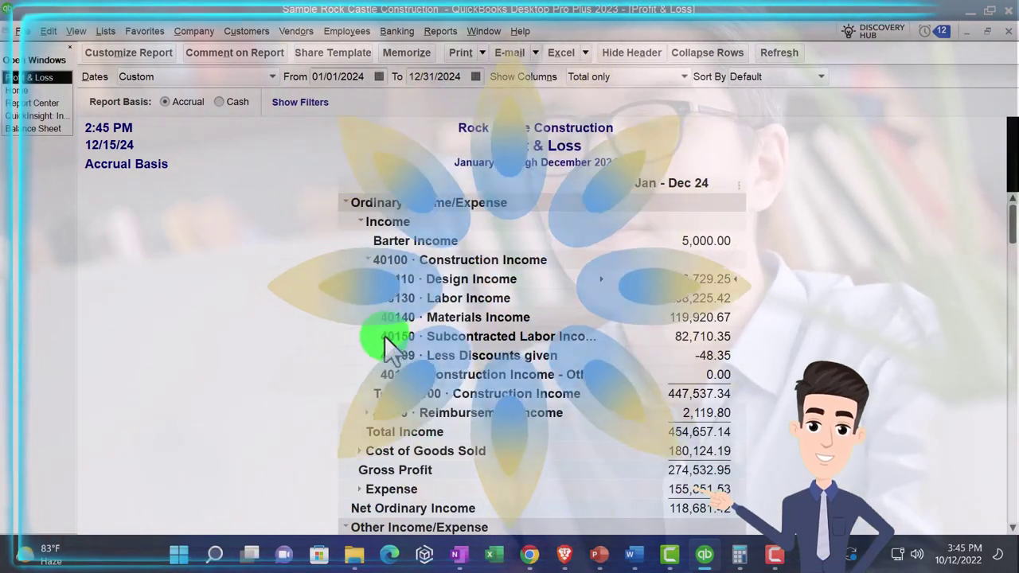
{"action": "left_click", "coordinate": [367, 413]}
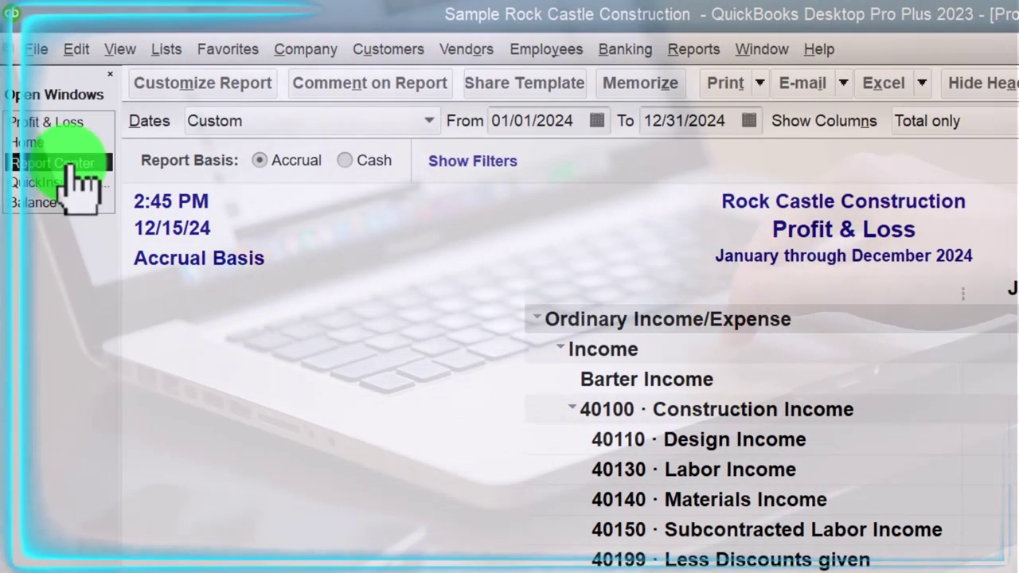
Step: Review the Income and Expense Graph by way of the Report Center and return to the Profit & Loss report
{"action": "left_click", "coordinate": [73, 165]}
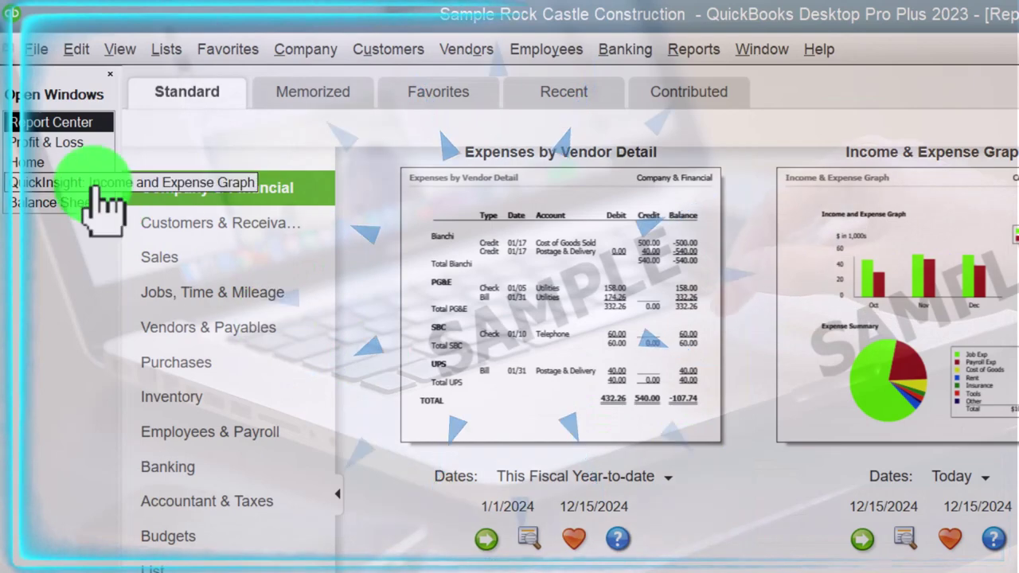
{"action": "left_click", "coordinate": [95, 185]}
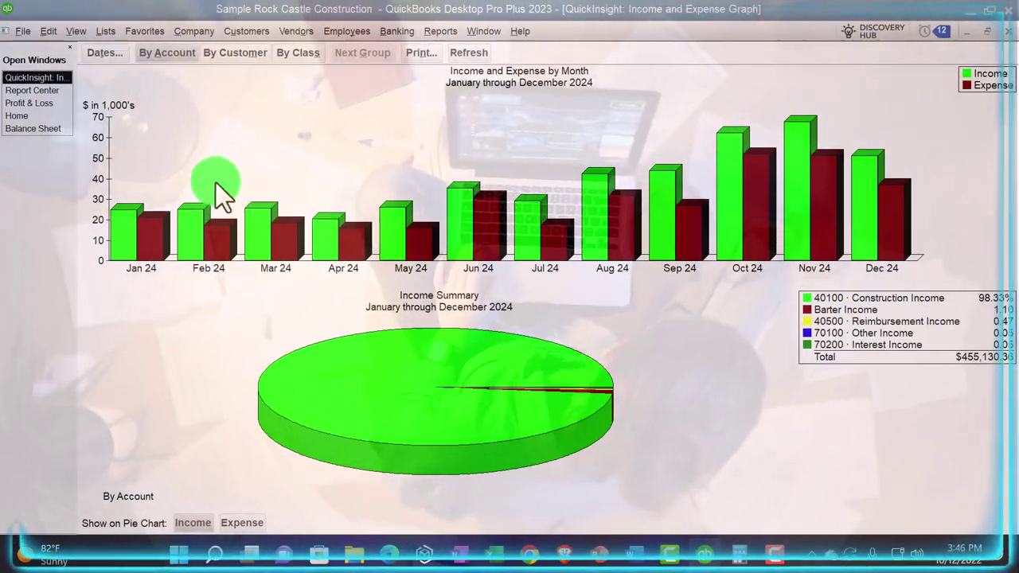
{"action": "left_click", "coordinate": [32, 90]}
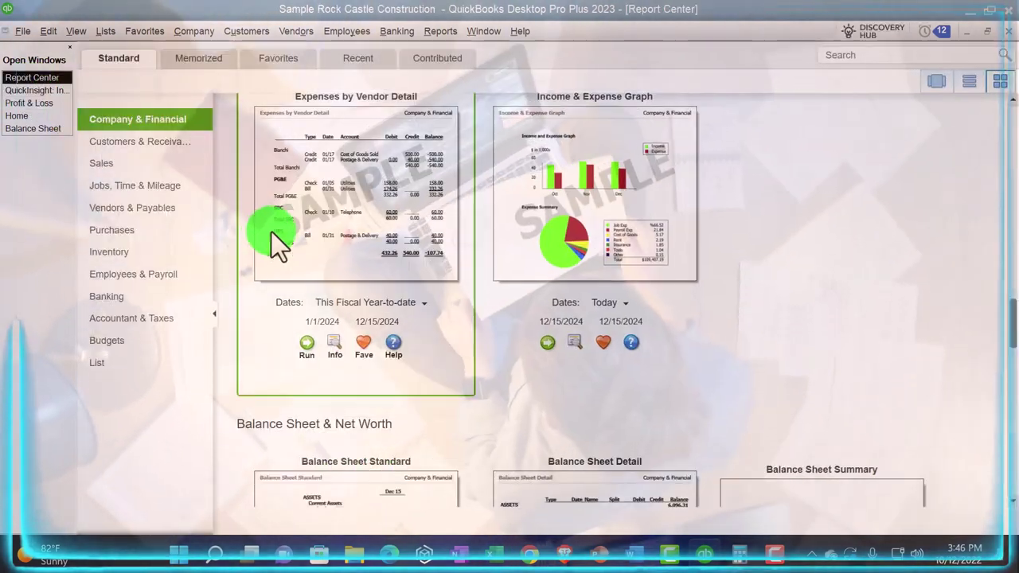
{"action": "left_click", "coordinate": [23, 103]}
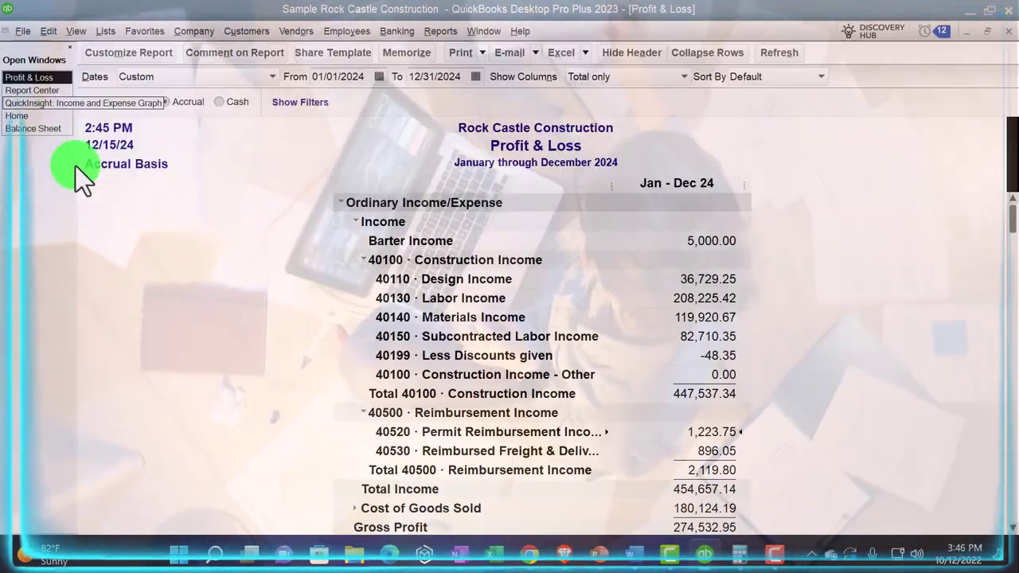
Step: Collapse the 40100 Construction Income and 40500 Reimbursement Income accounts in the Profit & Loss report, keeping the Income section expanded
{"action": "left_click", "coordinate": [356, 222]}
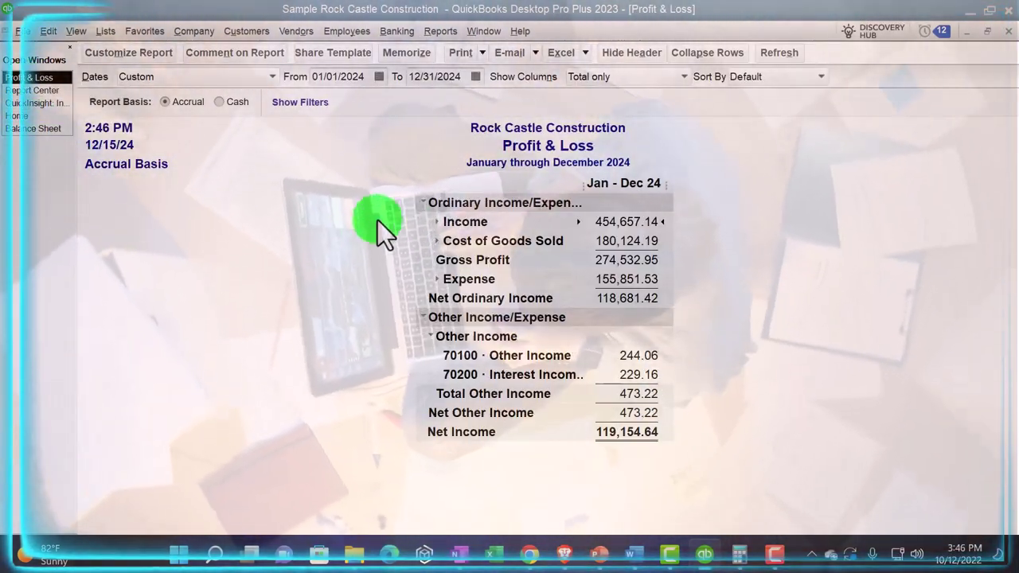
{"action": "left_click", "coordinate": [439, 221]}
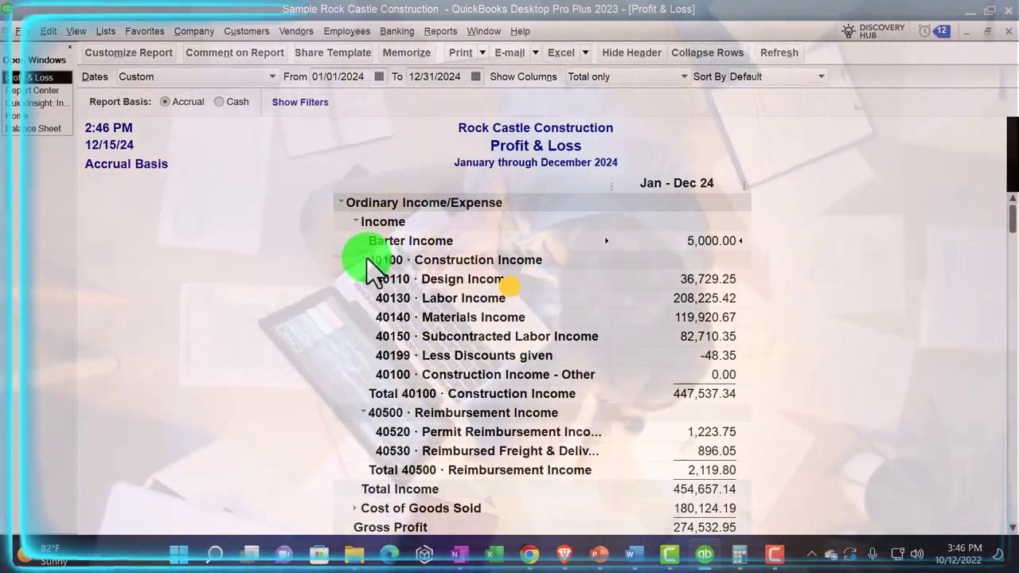
{"action": "left_click", "coordinate": [363, 260]}
{"action": "left_click", "coordinate": [371, 280]}
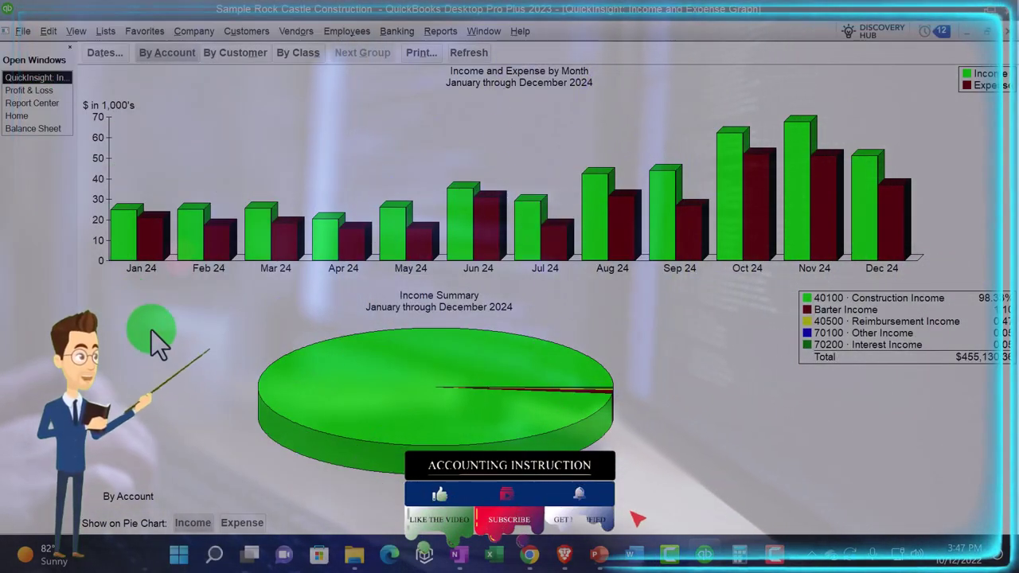
Step: Show expenses on the graph's pie chart and check its sub-total in Calculator by adding Cost of Goods Sold 180,124.19 and Expense 155,851.53
{"action": "left_click", "coordinate": [234, 522]}
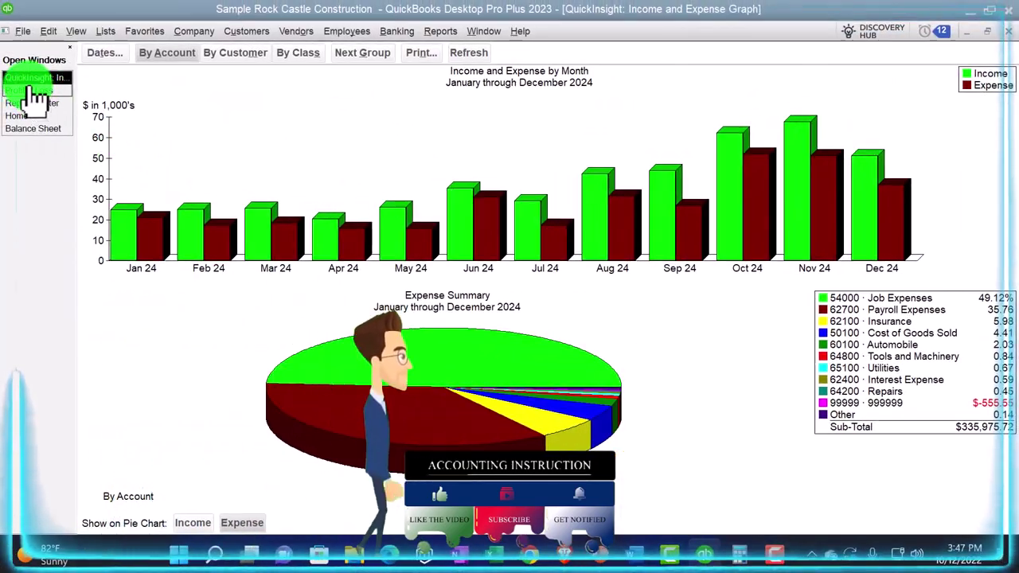
{"action": "left_click", "coordinate": [32, 90]}
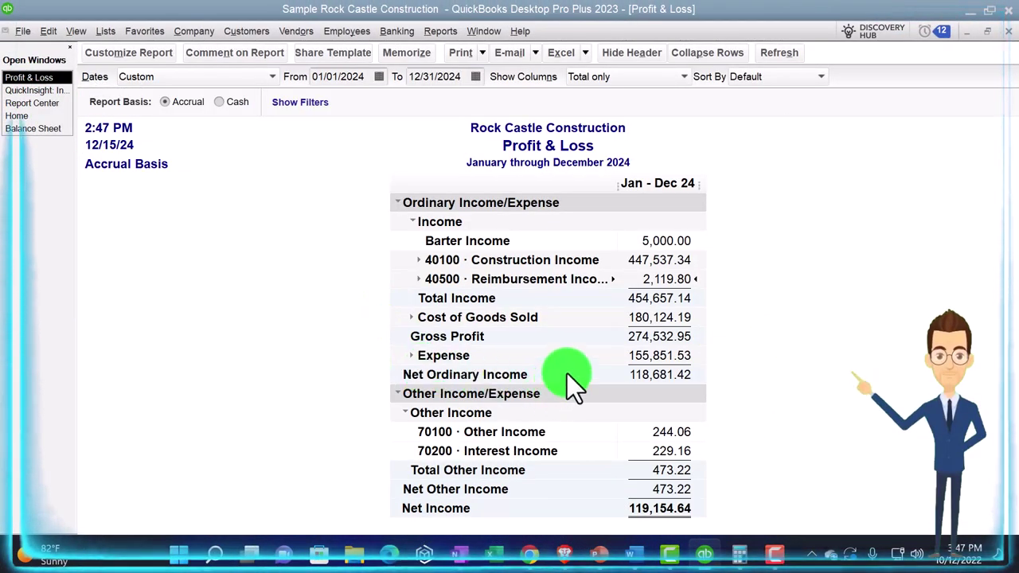
{"action": "left_click", "coordinate": [849, 257]}
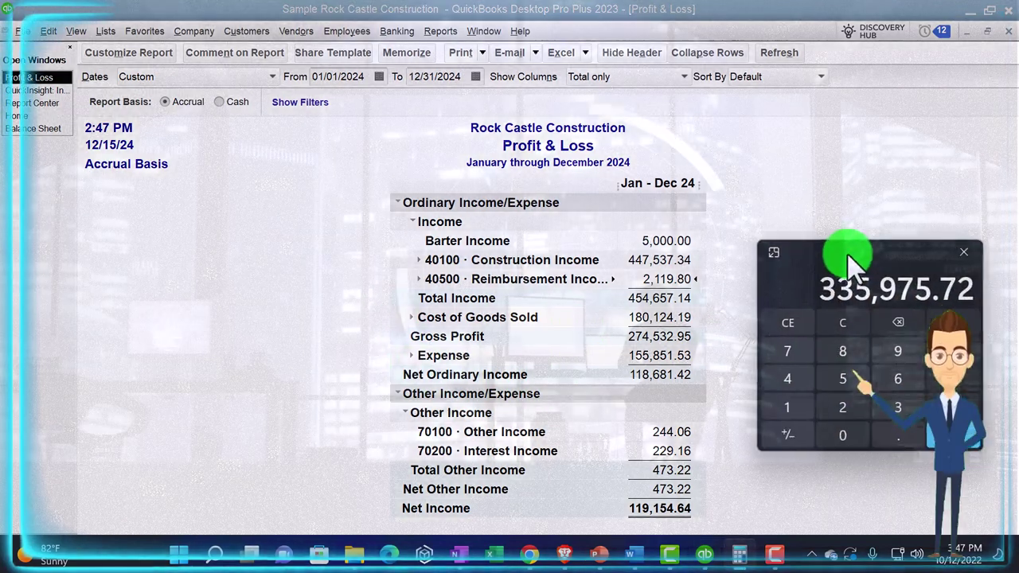
{"action": "left_click", "coordinate": [840, 318]}
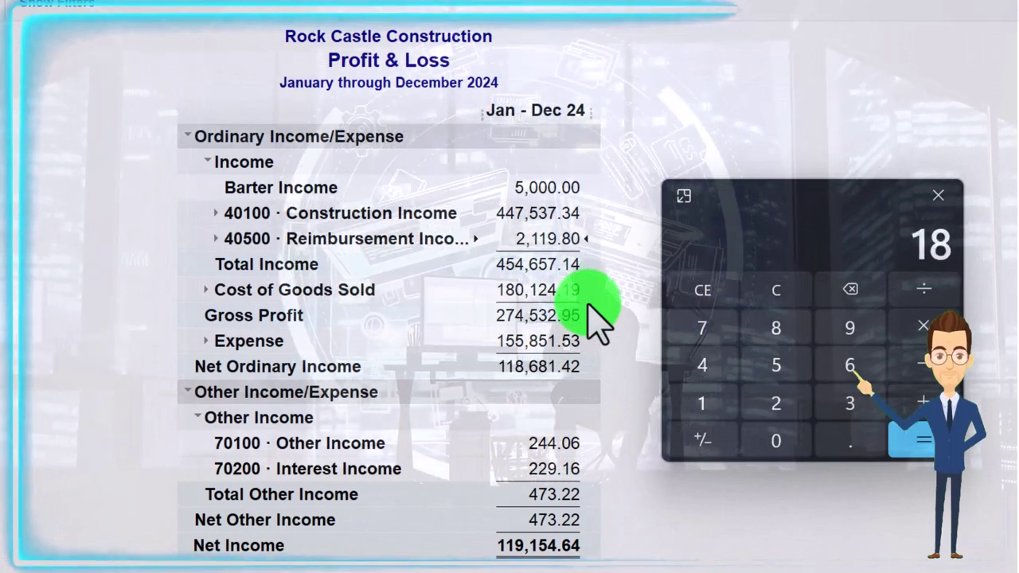
{"action": "type", "text": "180,124.19"}
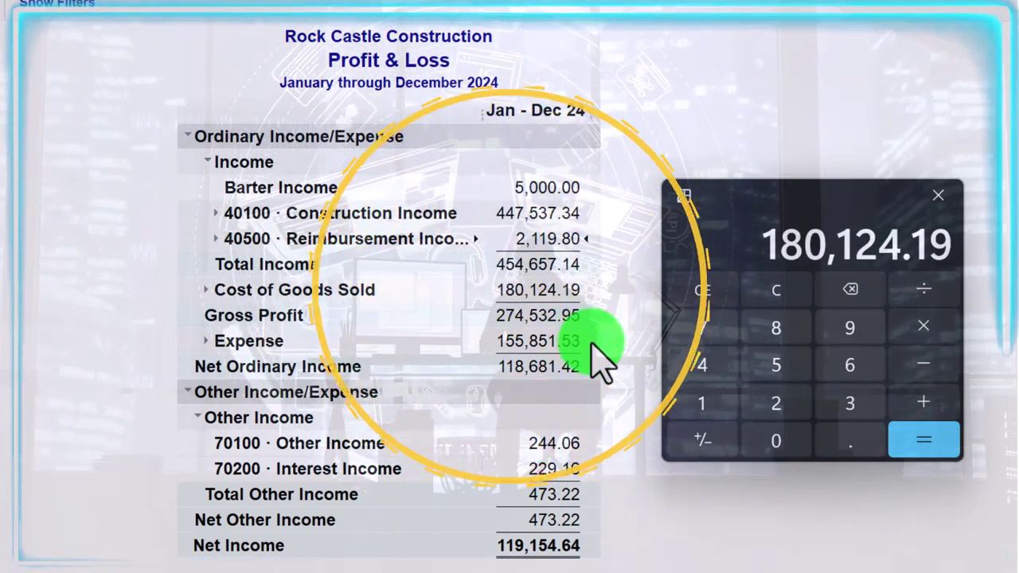
{"action": "type", "text": "51.5"}
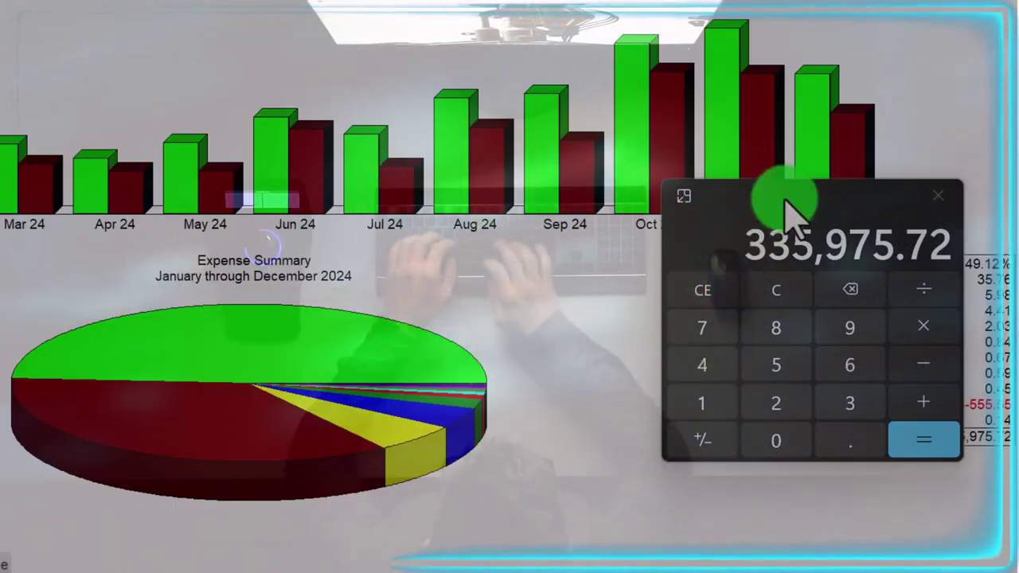
{"action": "left_click_drag", "start_coordinate": [792, 211], "coordinate": [644, 291]}
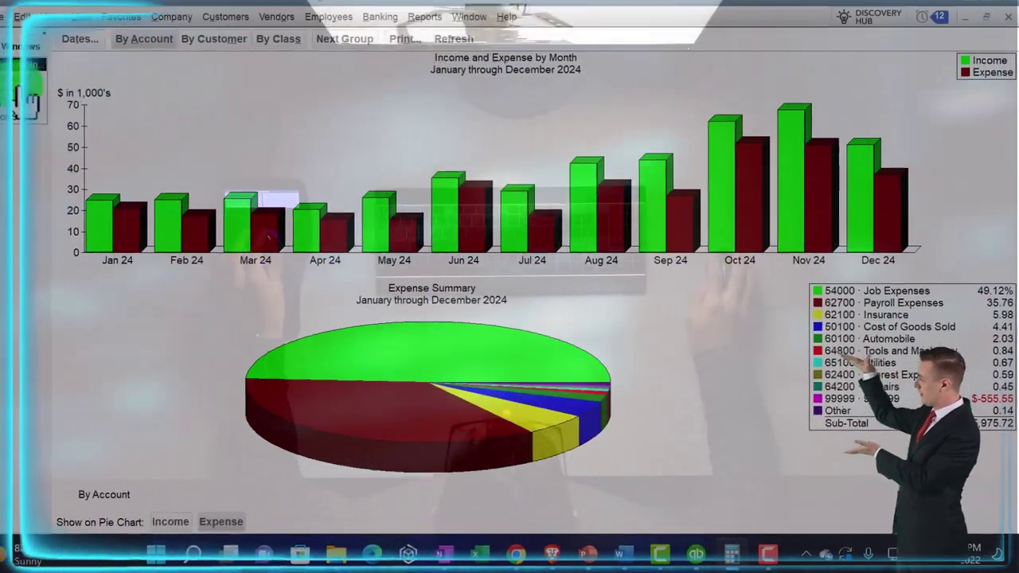
Step: Return to the Profit & Loss report and expand its Expense section, toggling the 60100 Automobile account closed and open again
{"action": "left_click", "coordinate": [24, 85]}
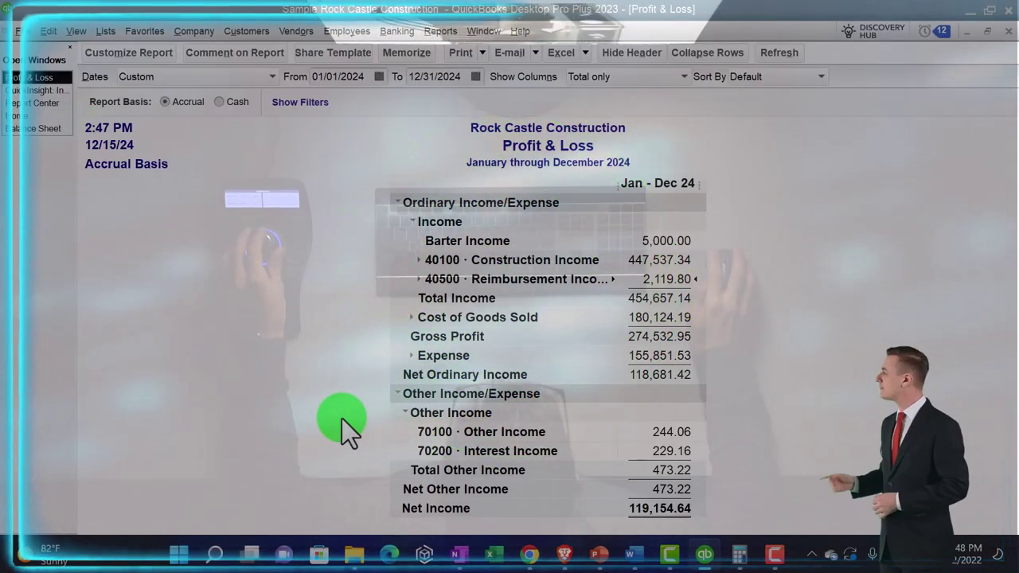
{"action": "left_click", "coordinate": [411, 356]}
{"action": "scroll", "coordinate": [386, 379], "scroll_direction": "down", "scroll_amount": 2}
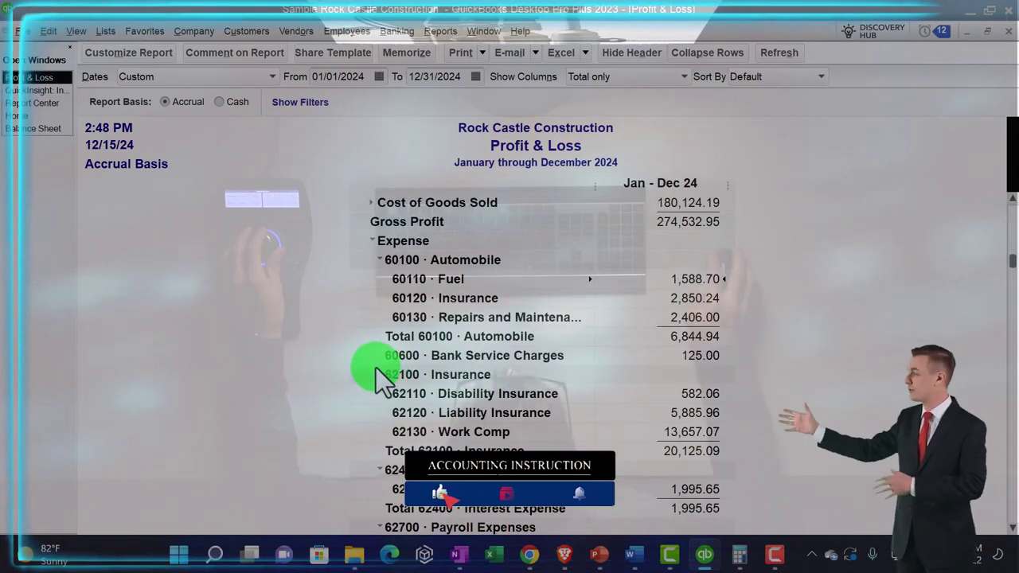
{"action": "left_click", "coordinate": [381, 259]}
{"action": "left_click", "coordinate": [385, 265]}
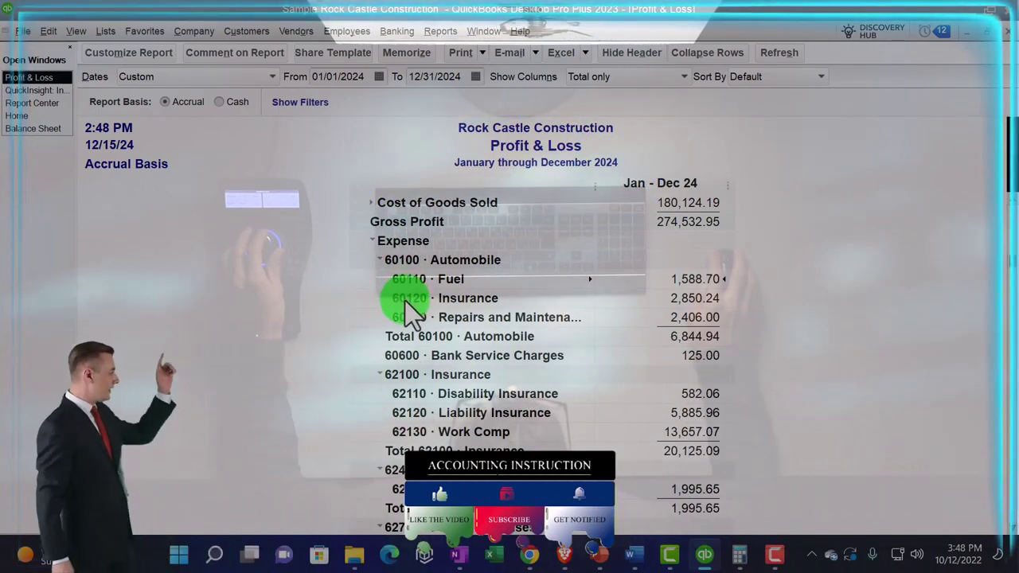
Step: Switch back to the Income and Expense Graph to view its expense breakdown by account
{"action": "left_click", "coordinate": [32, 103]}
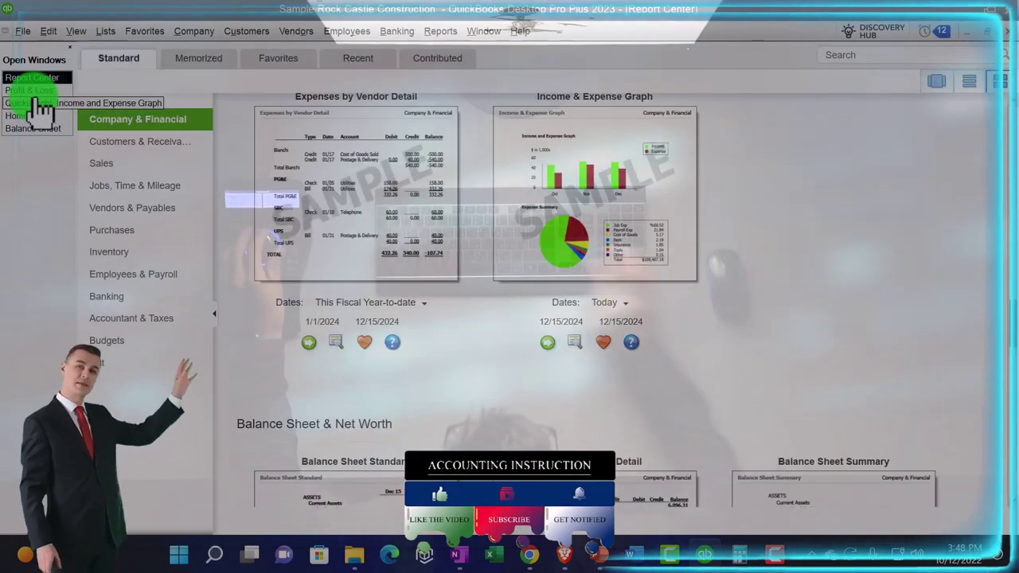
{"action": "left_click", "coordinate": [36, 103]}
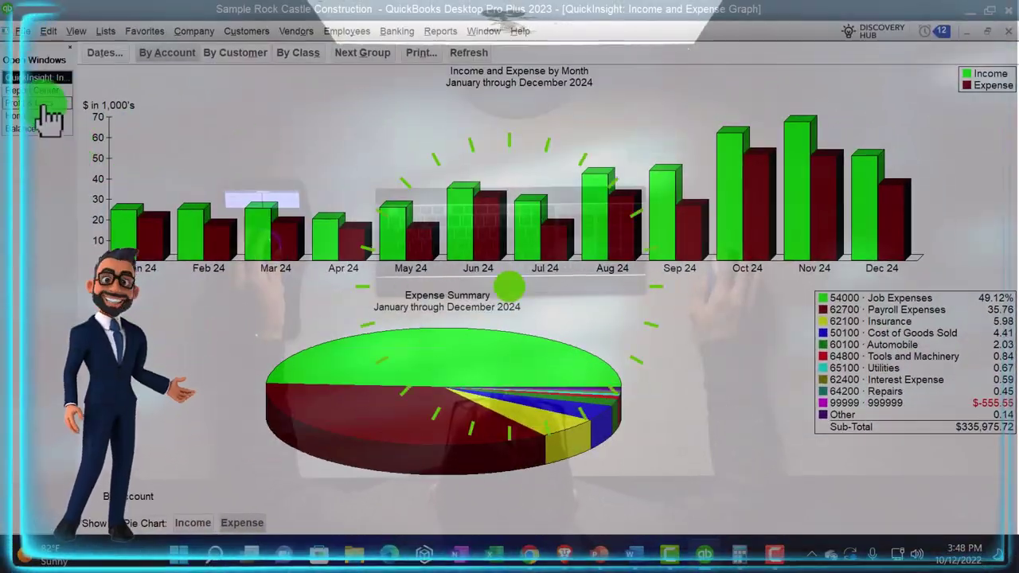
Step: Return to the Profit & Loss report and examine its expense accounts from Automobile down to Payroll Expenses
{"action": "left_click", "coordinate": [43, 117]}
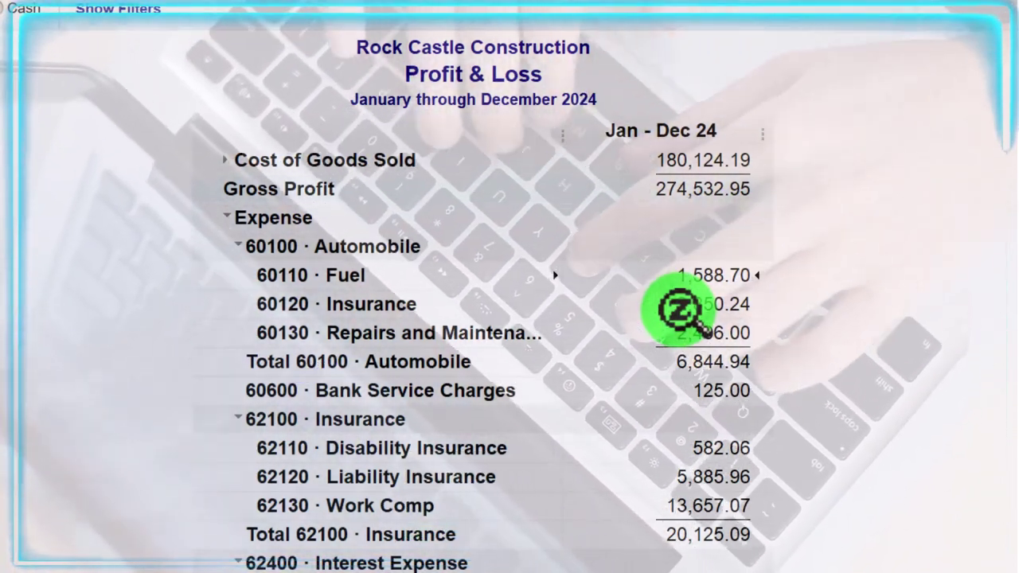
{"action": "scroll", "coordinate": [676, 310], "scroll_direction": "down", "scroll_amount": 2}
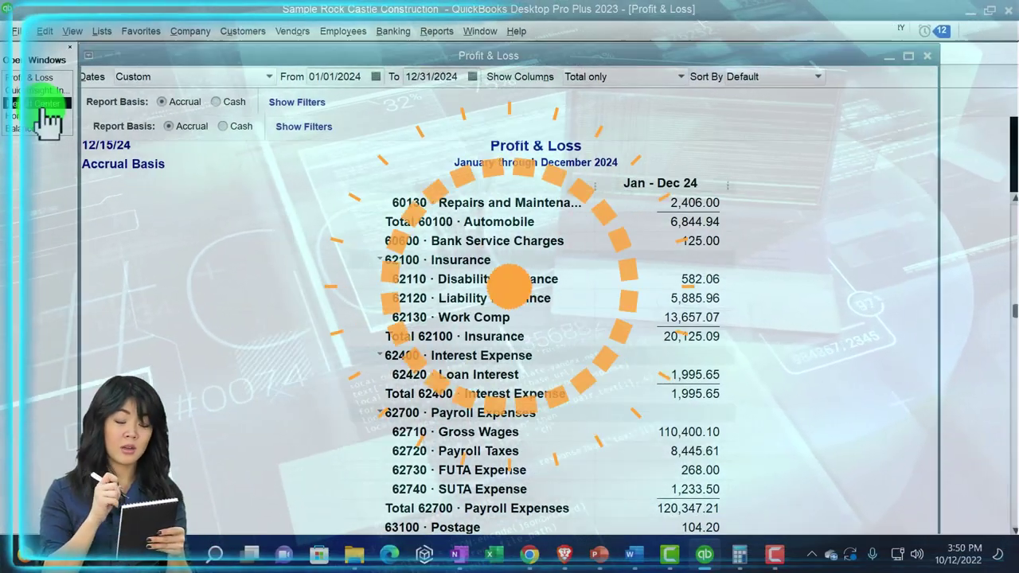
Step: Switch back to the Income and Expense Graph and view its expenses by customer and again by account
{"action": "left_click", "coordinate": [40, 103]}
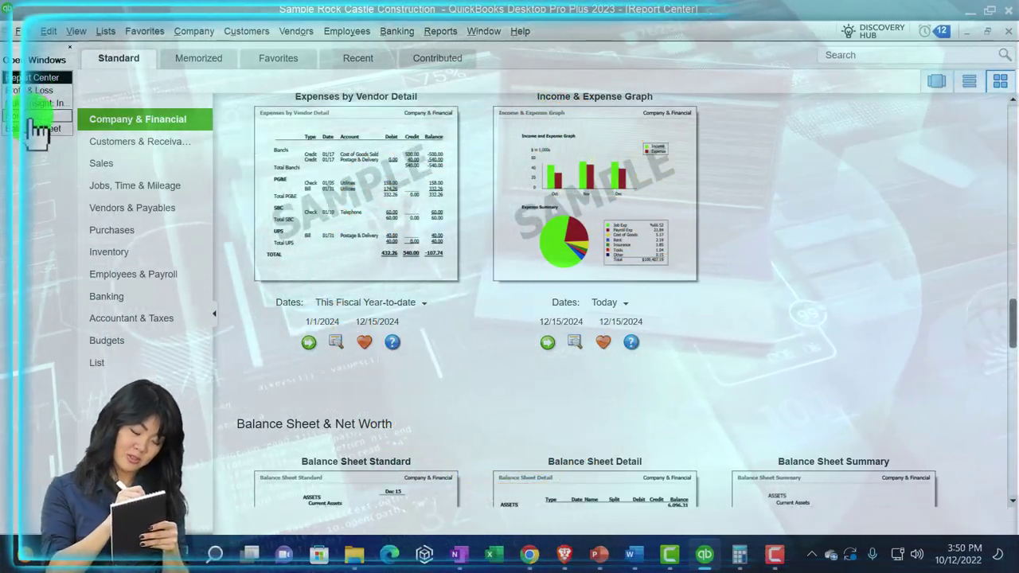
{"action": "left_click", "coordinate": [38, 103]}
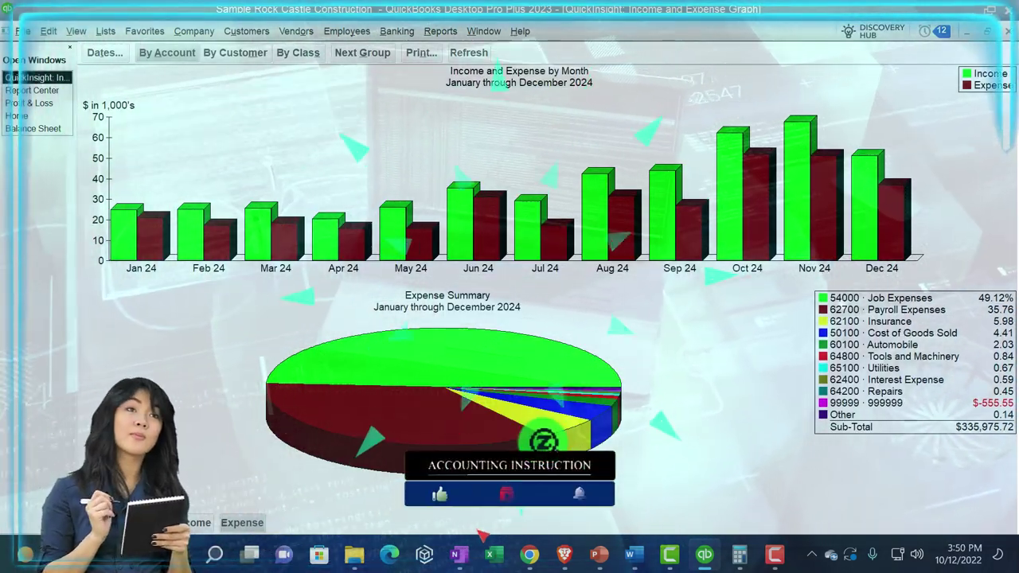
{"action": "left_click", "coordinate": [235, 54]}
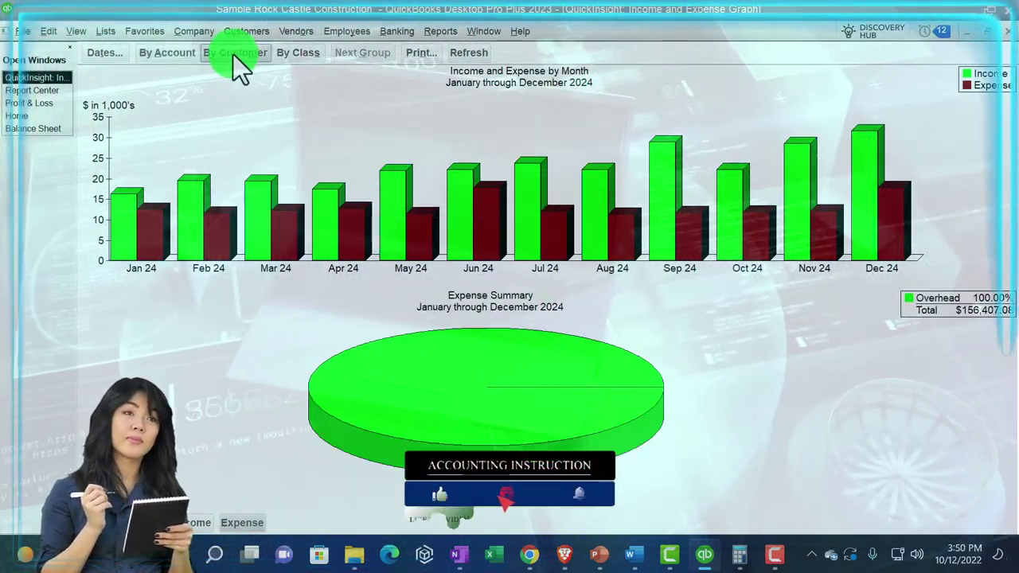
{"action": "left_click", "coordinate": [175, 54]}
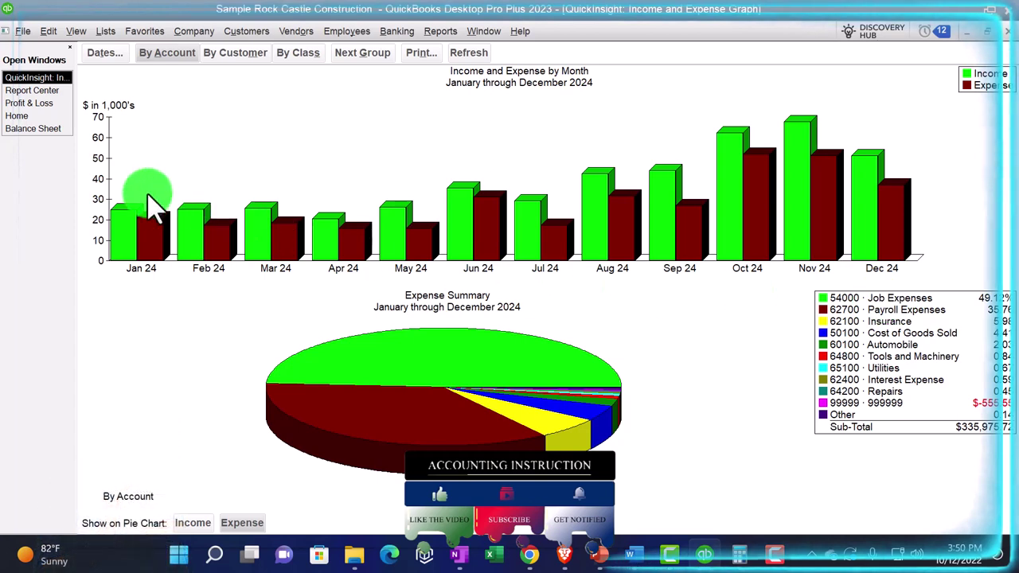
Step: Review the Profit & Loss expense accounts from Automobile through Total Expense and close Calculator
{"action": "left_click", "coordinate": [34, 104]}
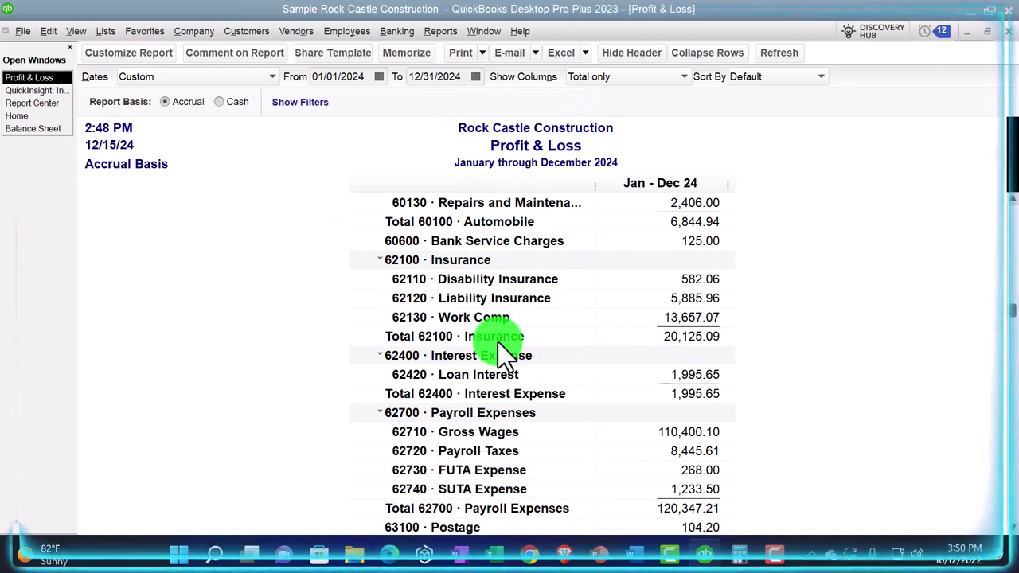
{"action": "scroll", "coordinate": [497, 341], "scroll_direction": "up", "scroll_amount": 2}
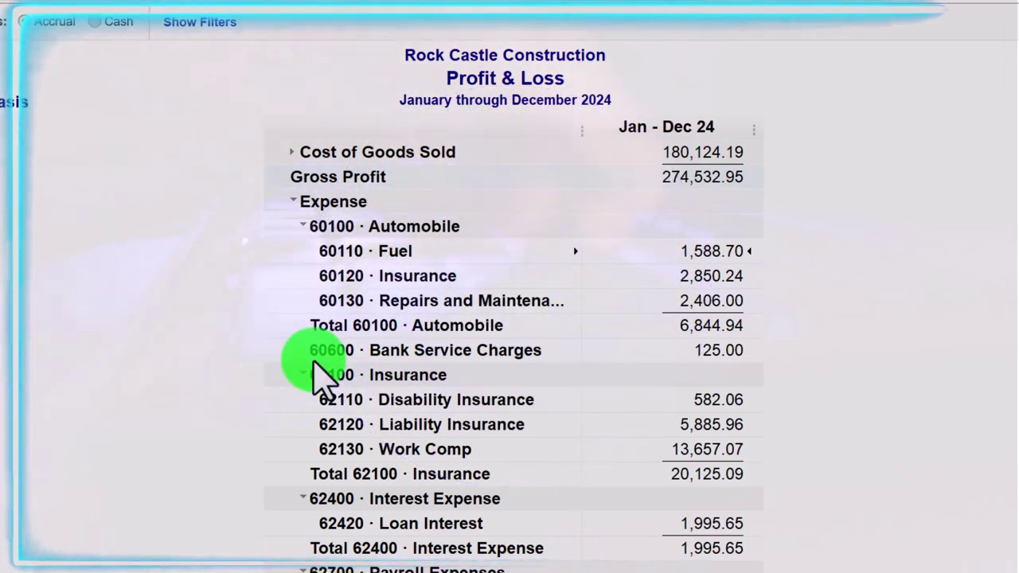
{"action": "scroll", "coordinate": [318, 367], "scroll_direction": "down", "scroll_amount": 1}
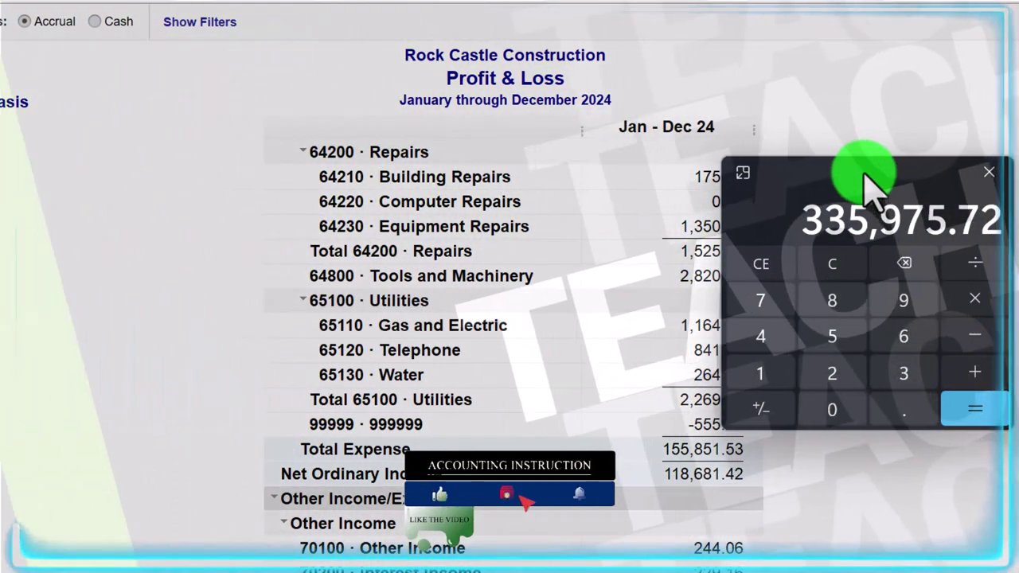
{"action": "left_click", "coordinate": [989, 172]}
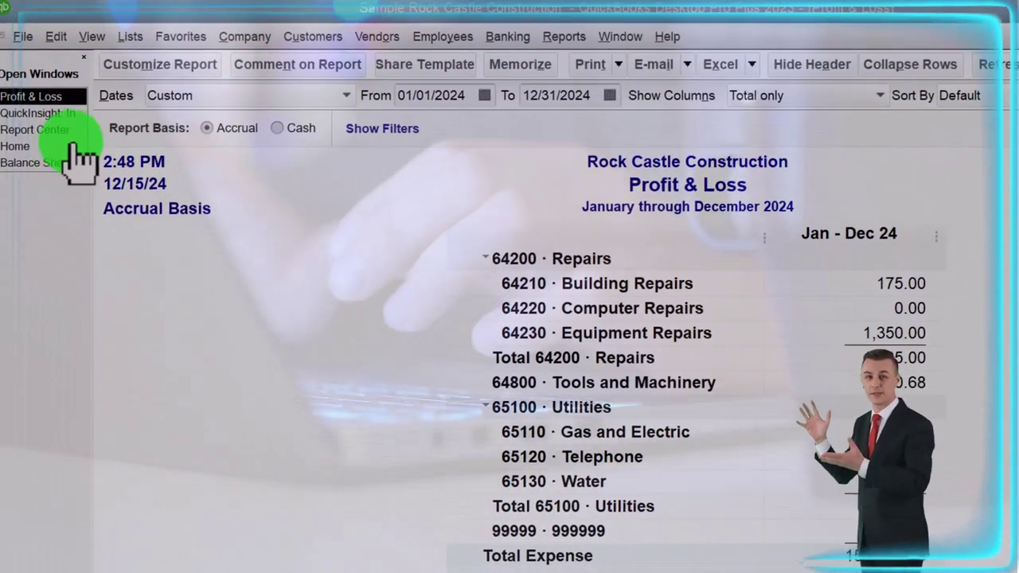
Step: Show income on the Income and Expense Graph's pie chart, grouping it first by customer and finally by class
{"action": "left_click", "coordinate": [44, 134]}
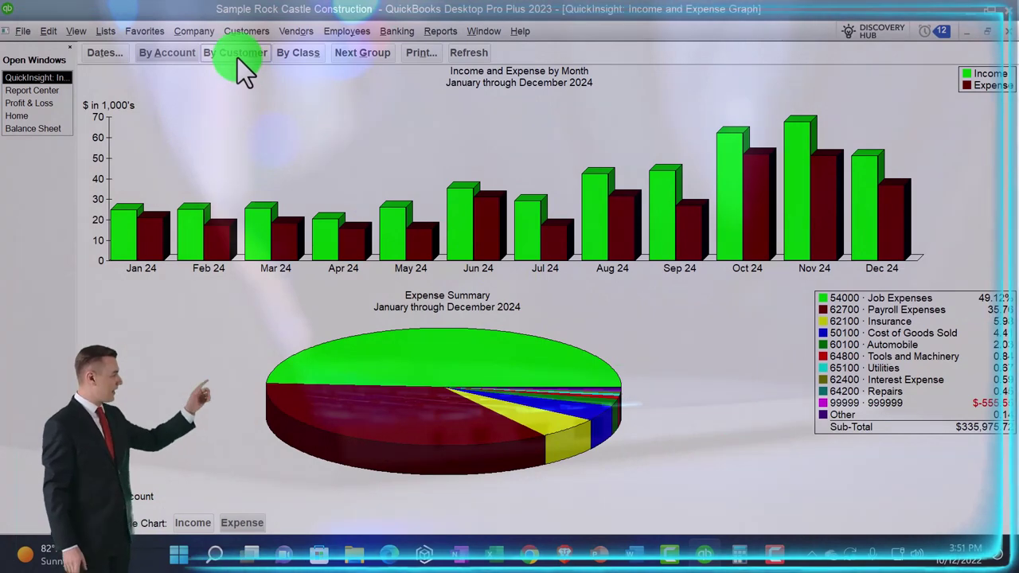
{"action": "left_click", "coordinate": [237, 58]}
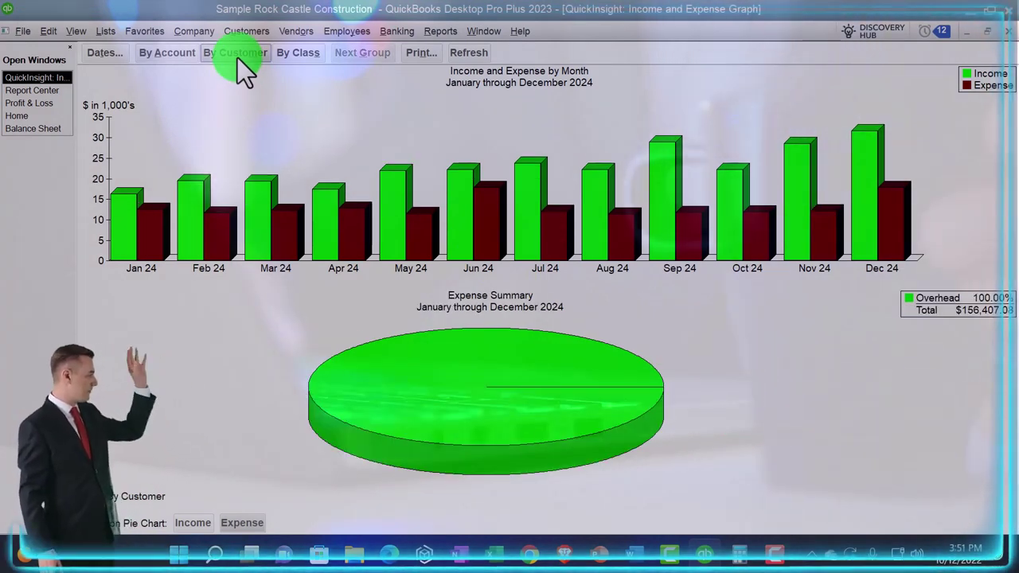
{"action": "left_click", "coordinate": [194, 522]}
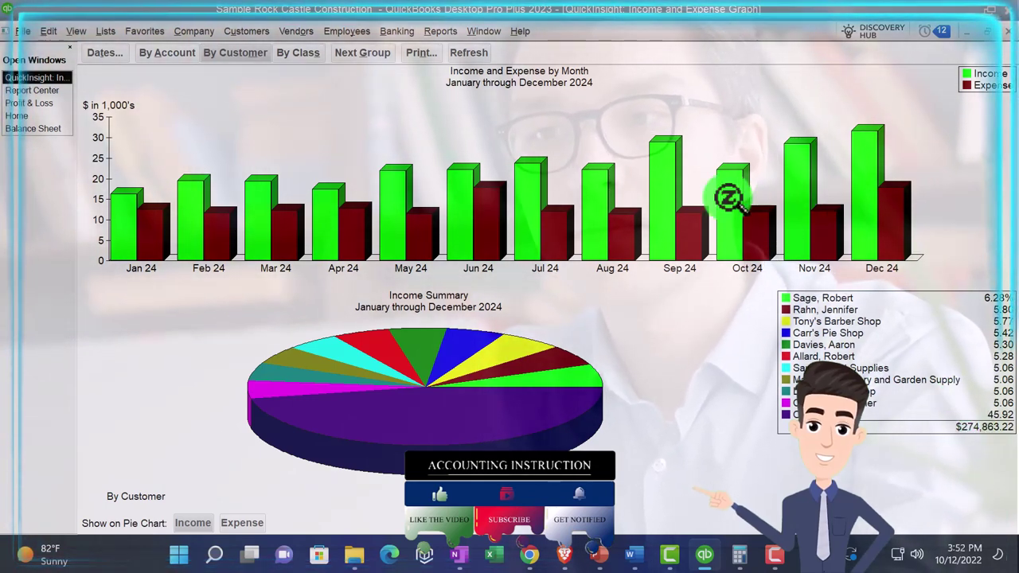
{"action": "left_click", "coordinate": [308, 61]}
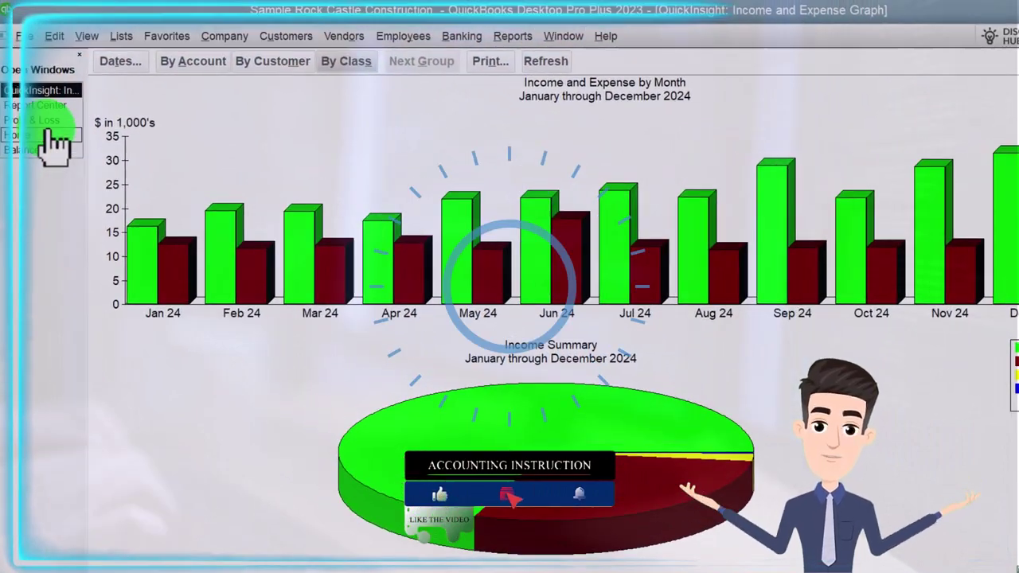
Step: Check the income accounts and Cost of Goods Sold in the Profit & Loss report and return to the Income and Expense Graph
{"action": "left_click", "coordinate": [39, 121]}
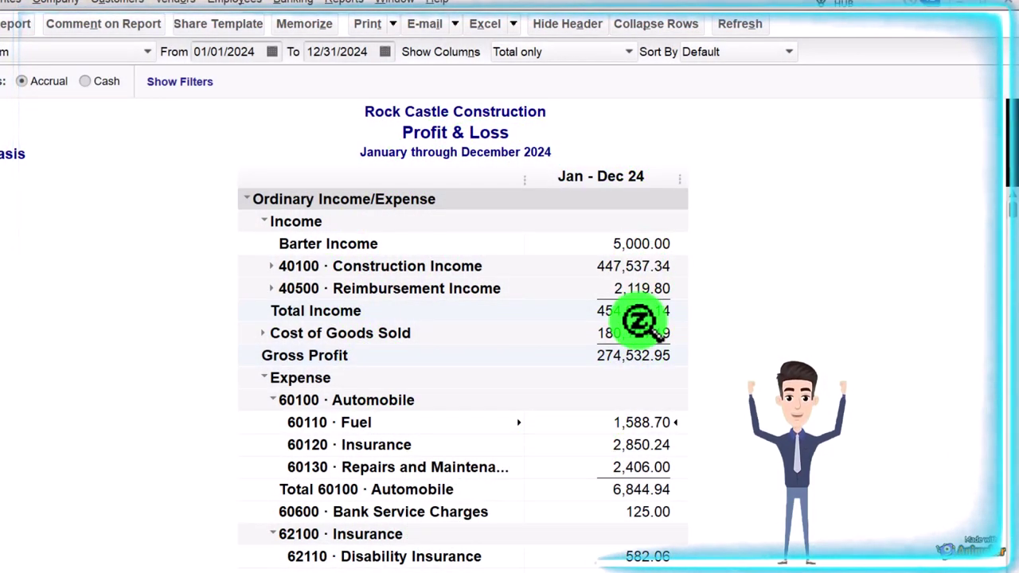
{"action": "scroll", "coordinate": [641, 335], "scroll_direction": "down", "scroll_amount": 1}
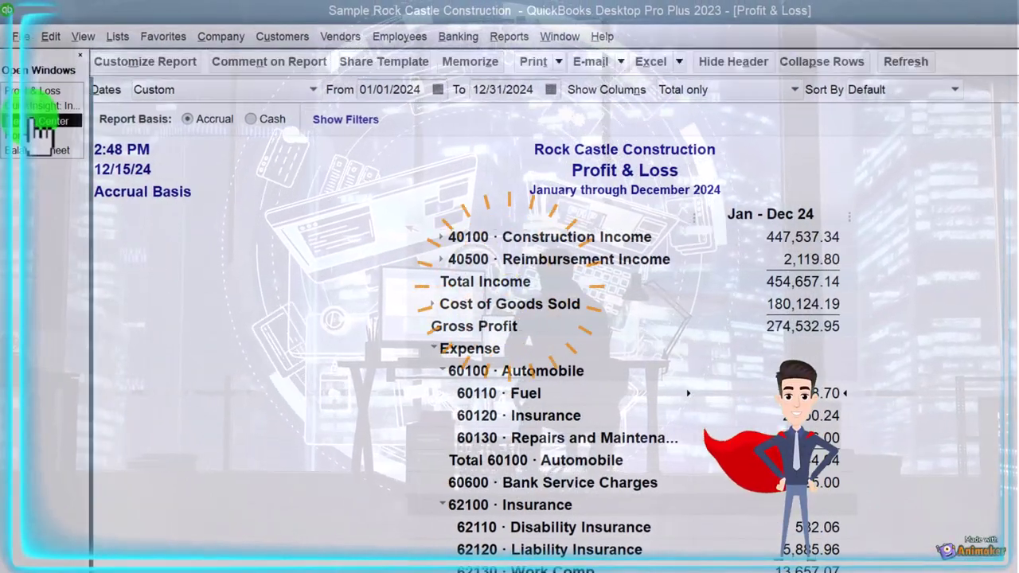
{"action": "left_click", "coordinate": [39, 121]}
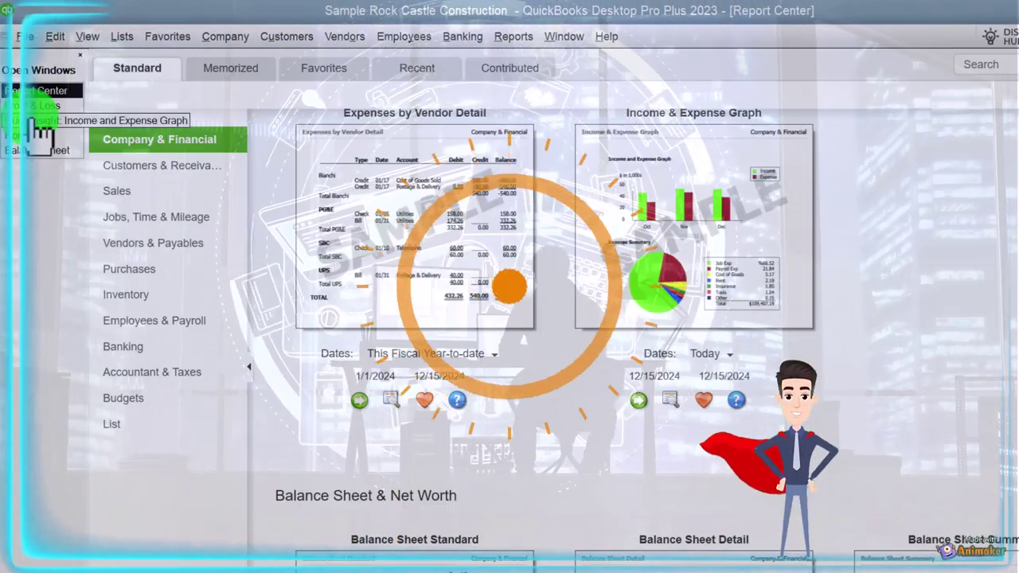
{"action": "left_click", "coordinate": [40, 120]}
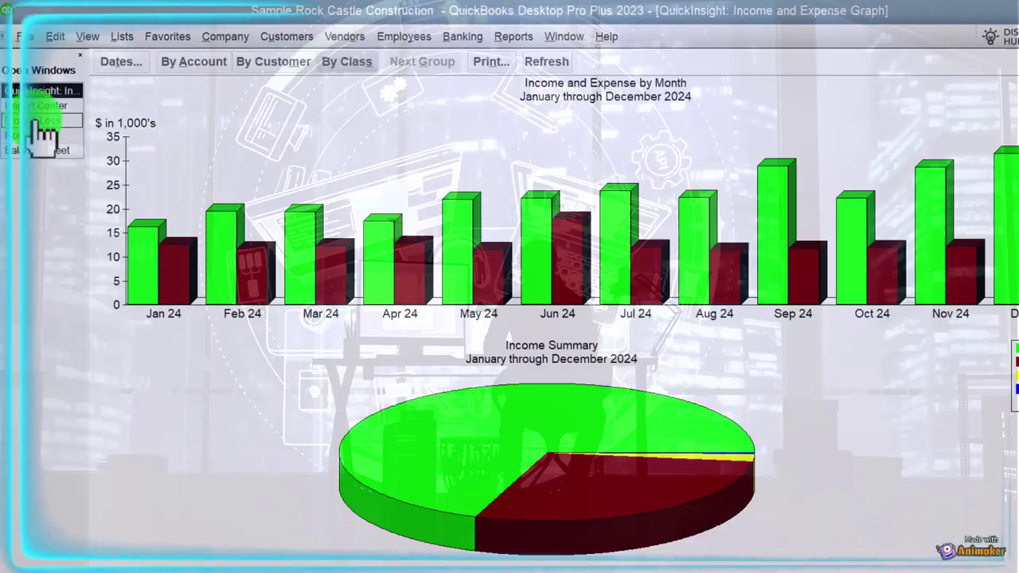